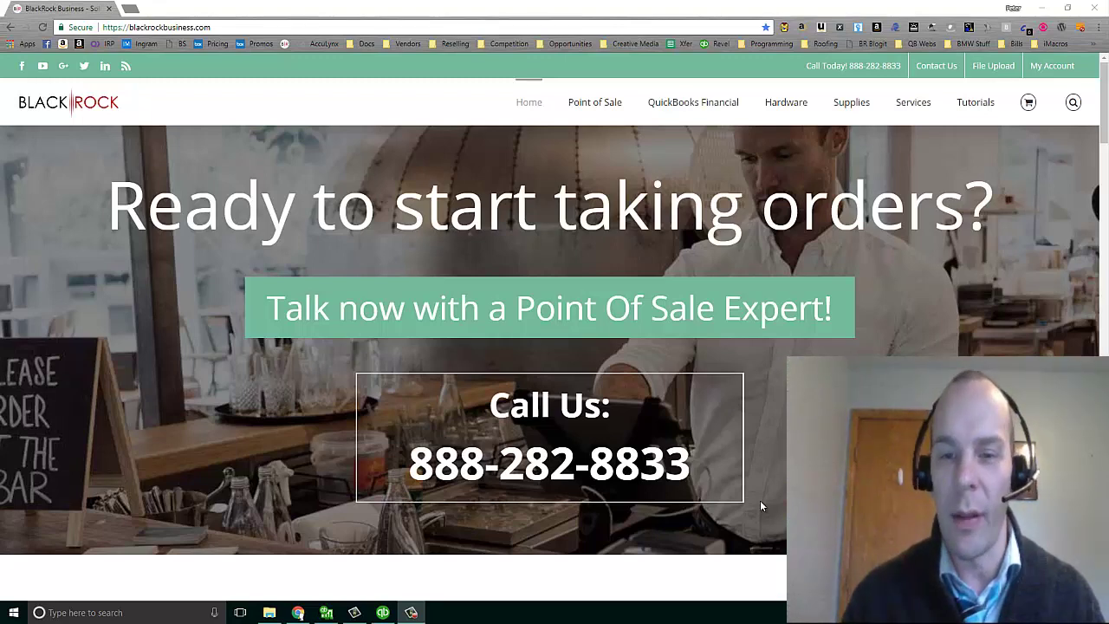
Review the inventory items in Point of Sale's Item List, then return home
left_click(326, 613)
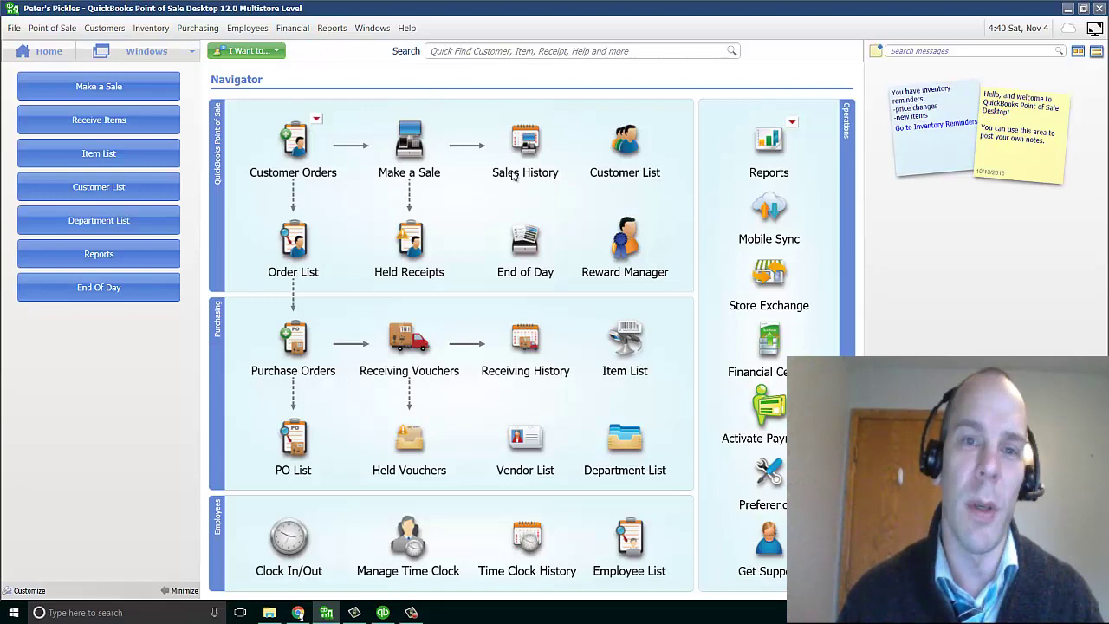
left_click(626, 346)
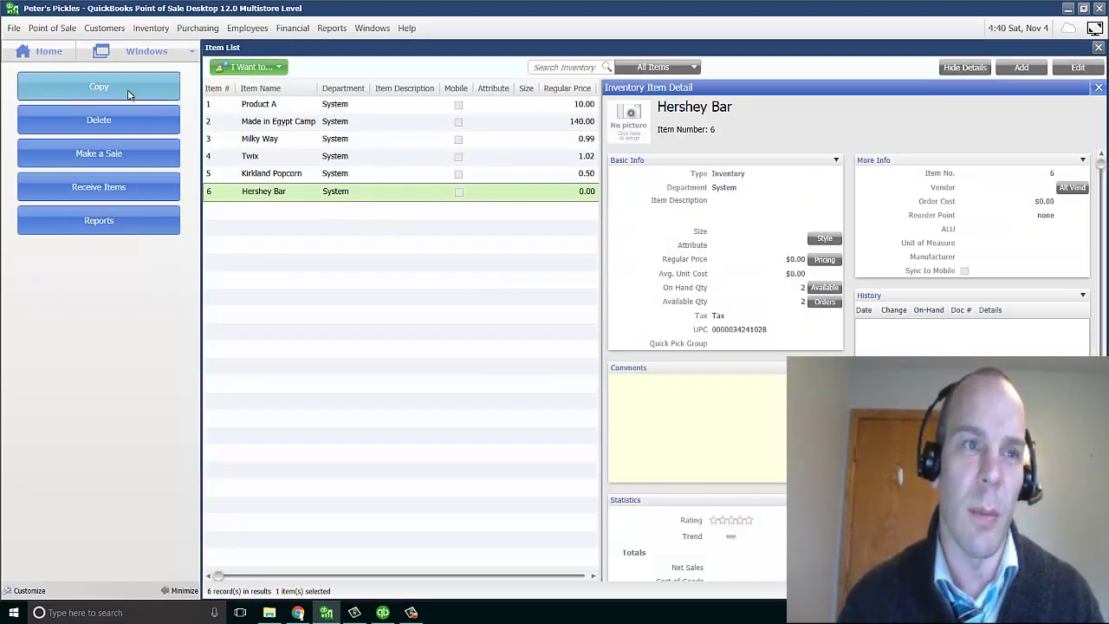
left_click(45, 52)
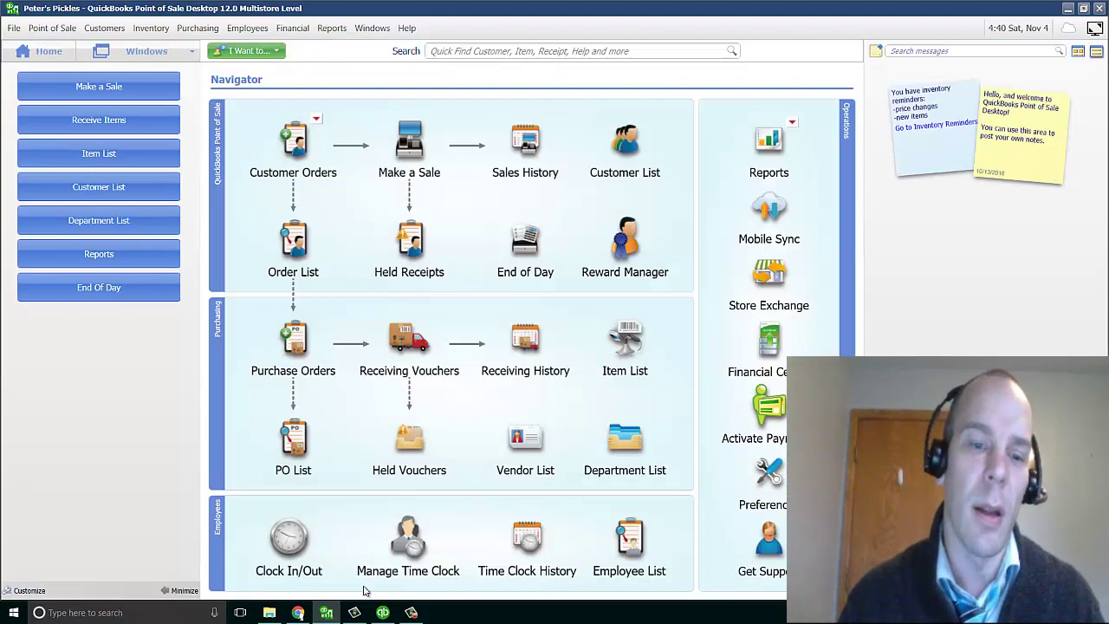
Check Point of Sale's Financial menu without choosing a command, then bring up the QuickBooks Pro Home Page
left_click(383, 612)
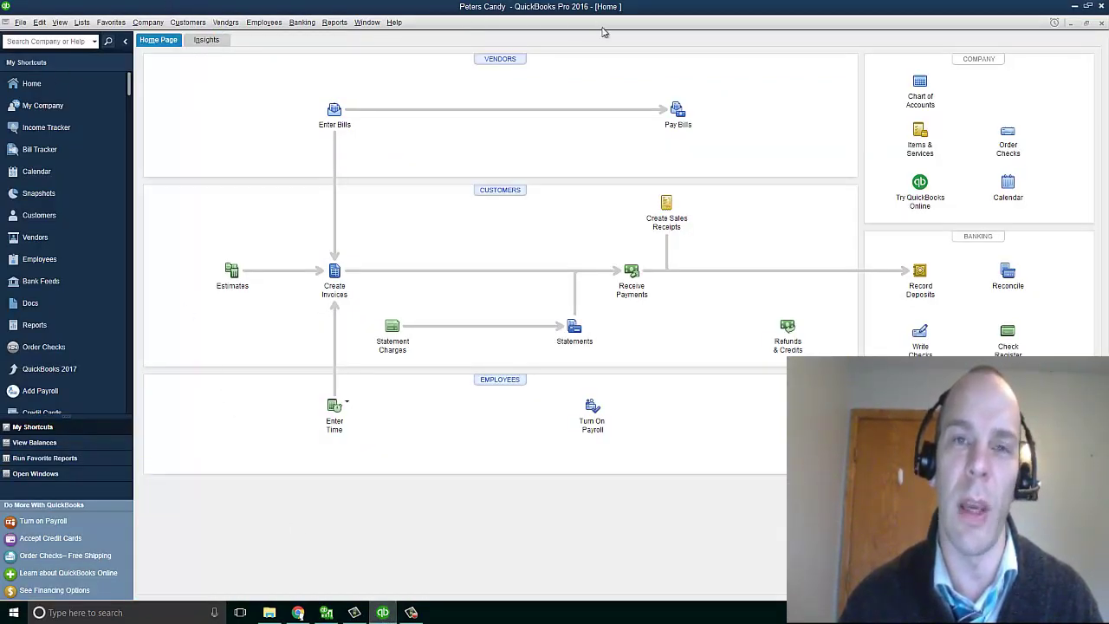
left_click(325, 612)
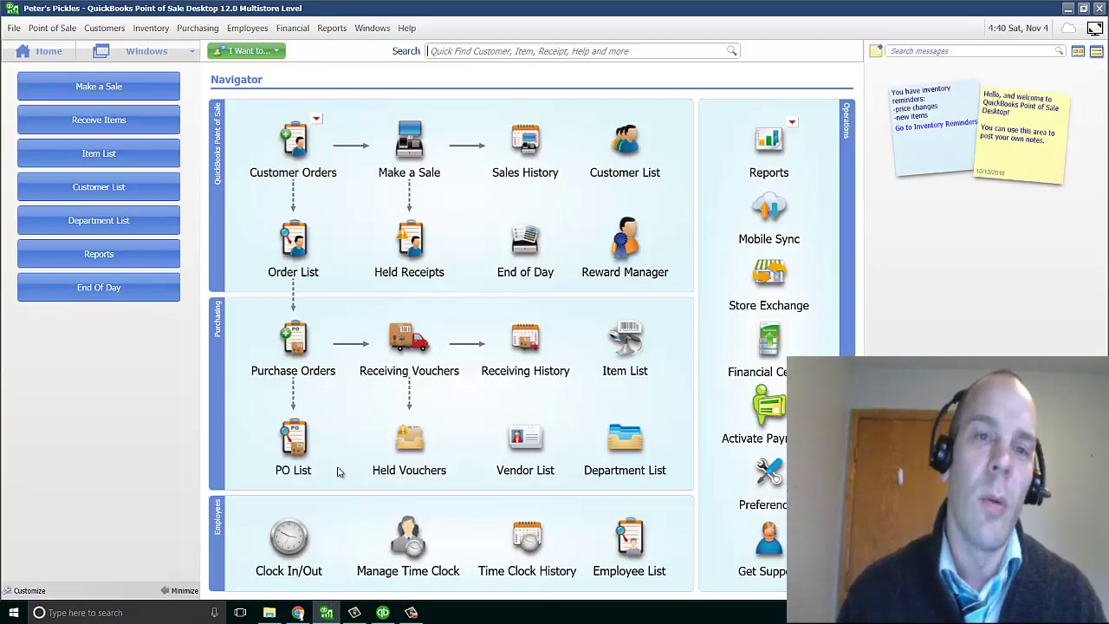
left_click(297, 30)
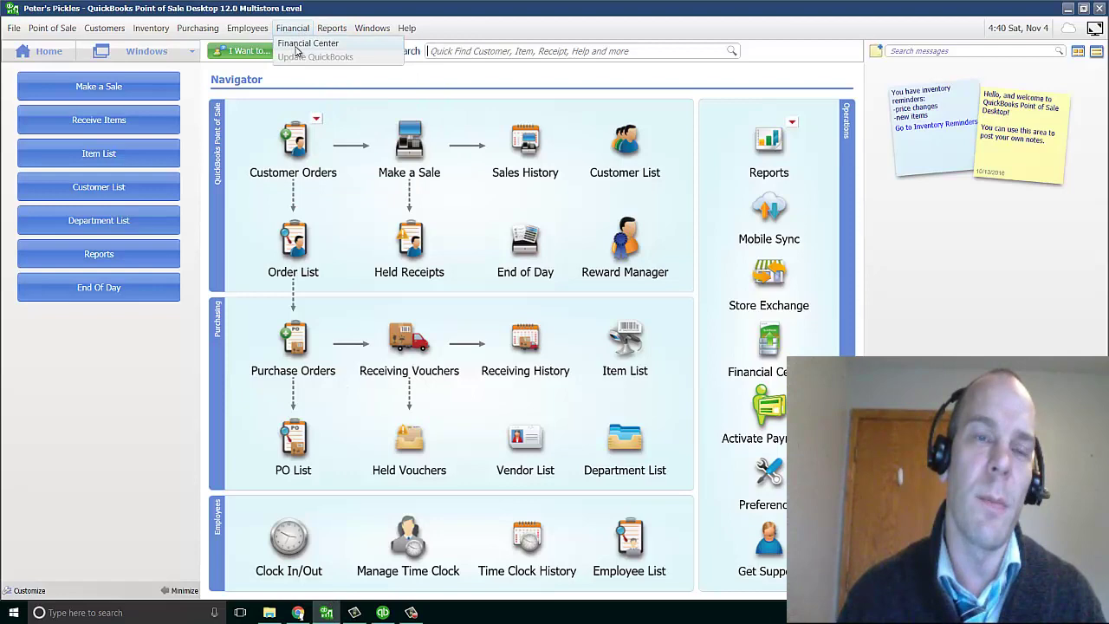
left_click(165, 394)
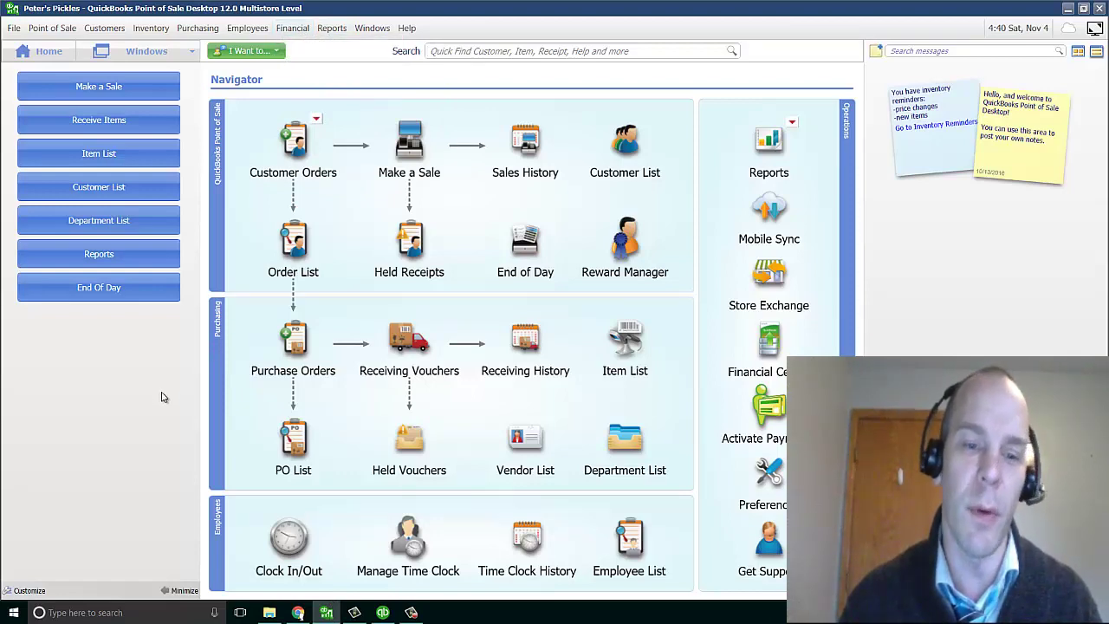
left_click(382, 612)
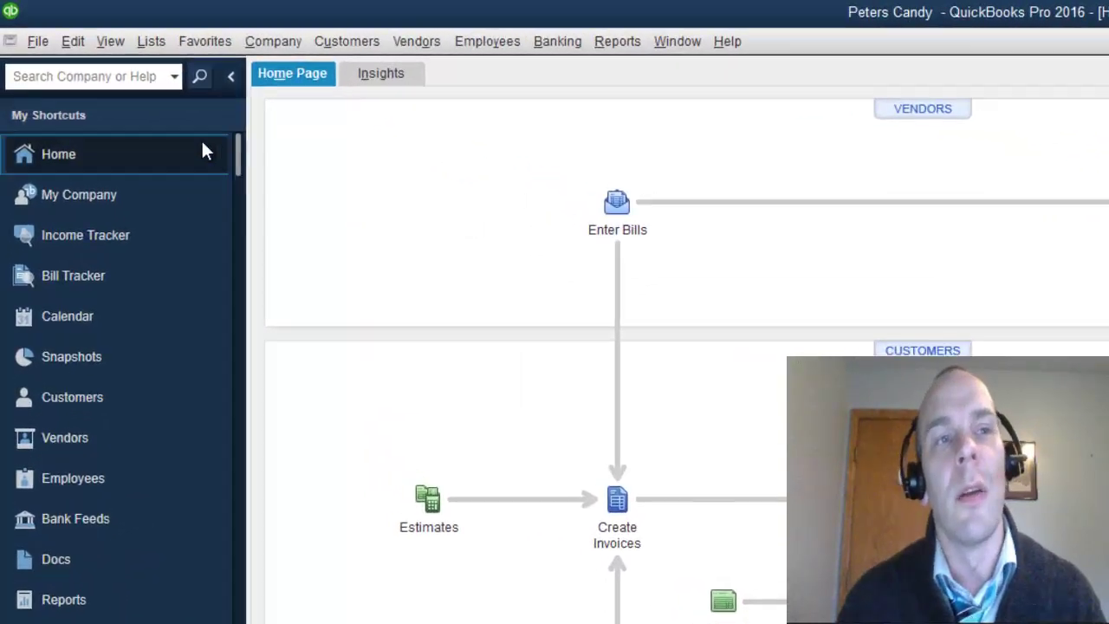
Check 'Inventory and purchase orders are active' in Items & Inventory company preferences
left_click(74, 42)
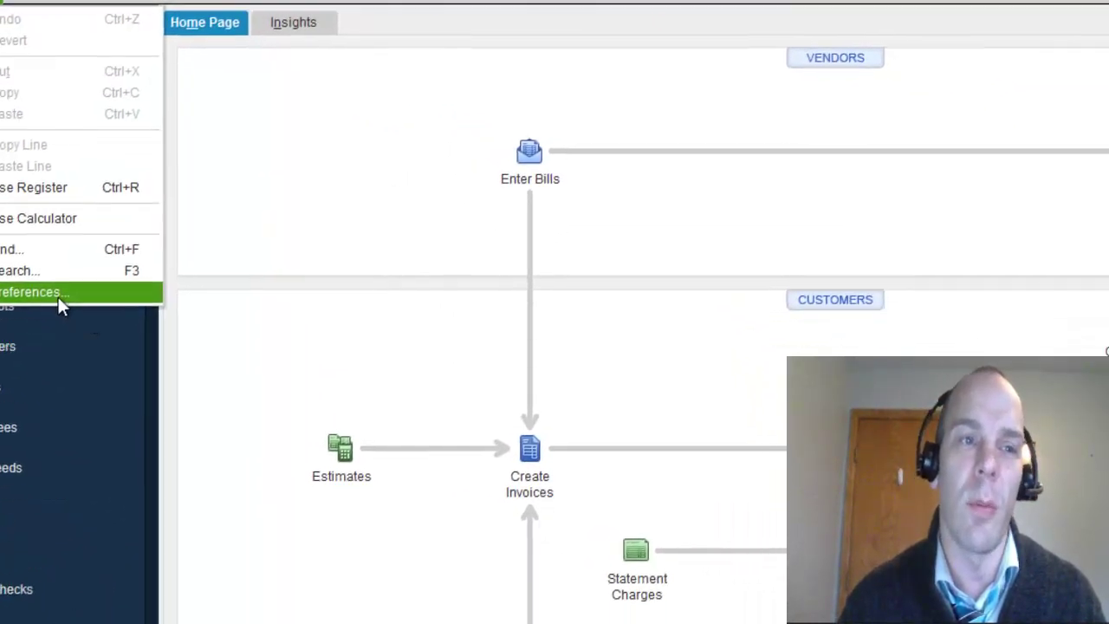
left_click(58, 296)
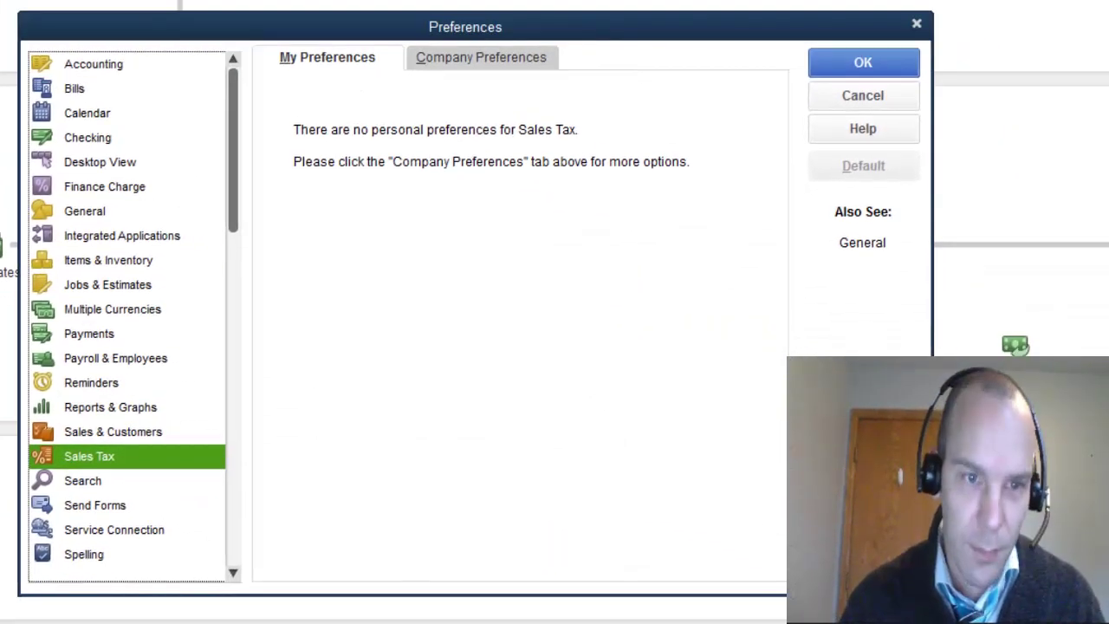
left_click(112, 260)
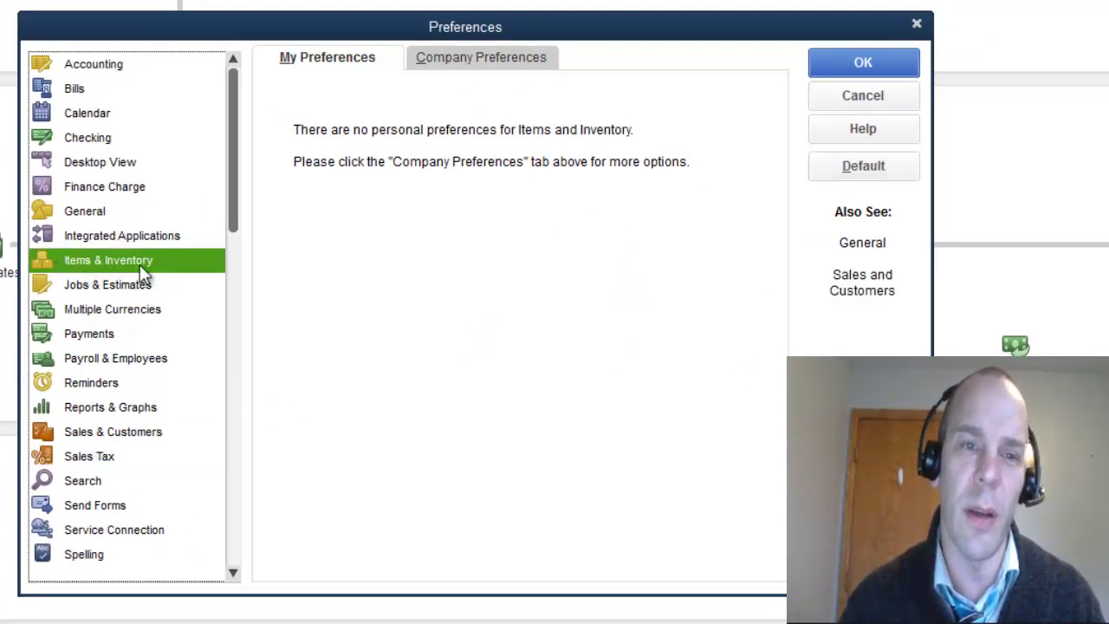
left_click(465, 66)
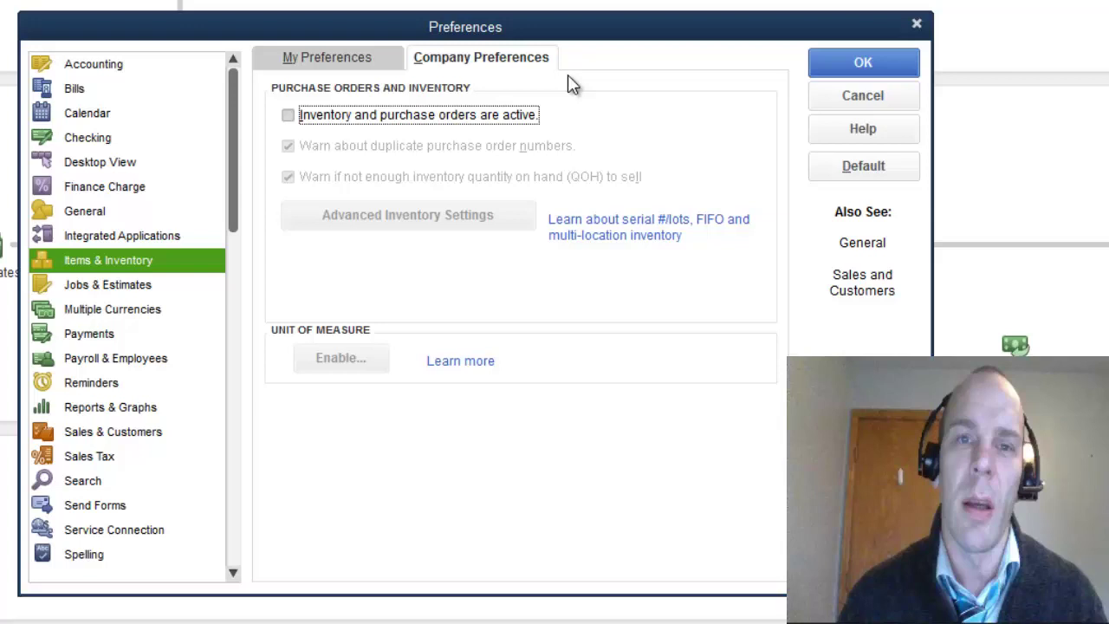
left_click(289, 117)
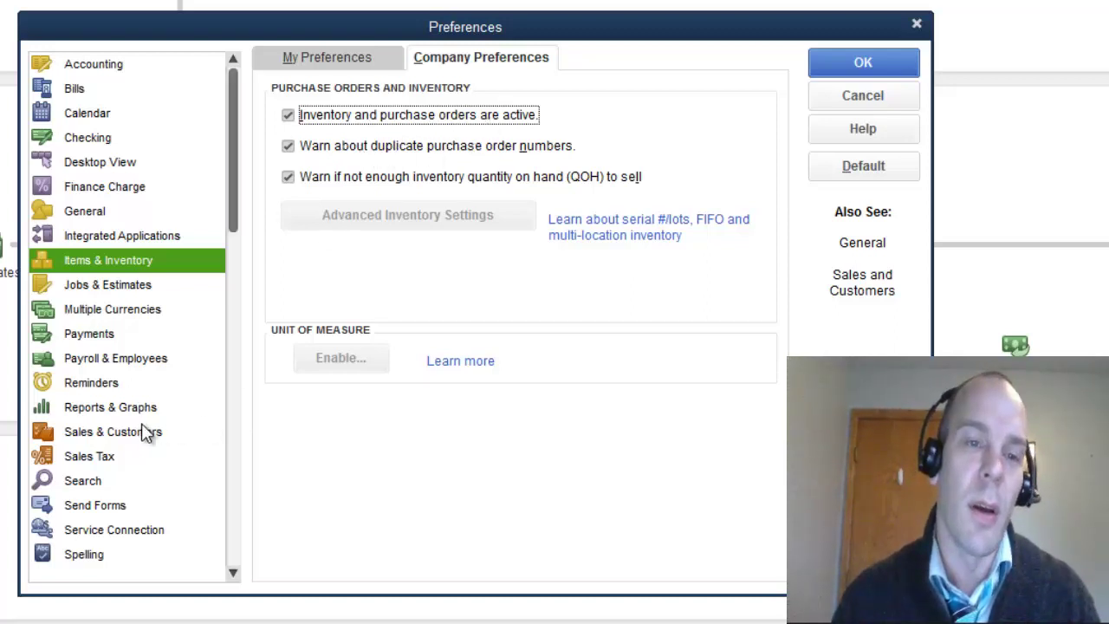
Save the inventory preference change and answer Yes to 'Do you charge sales tax?'
left_click(96, 457)
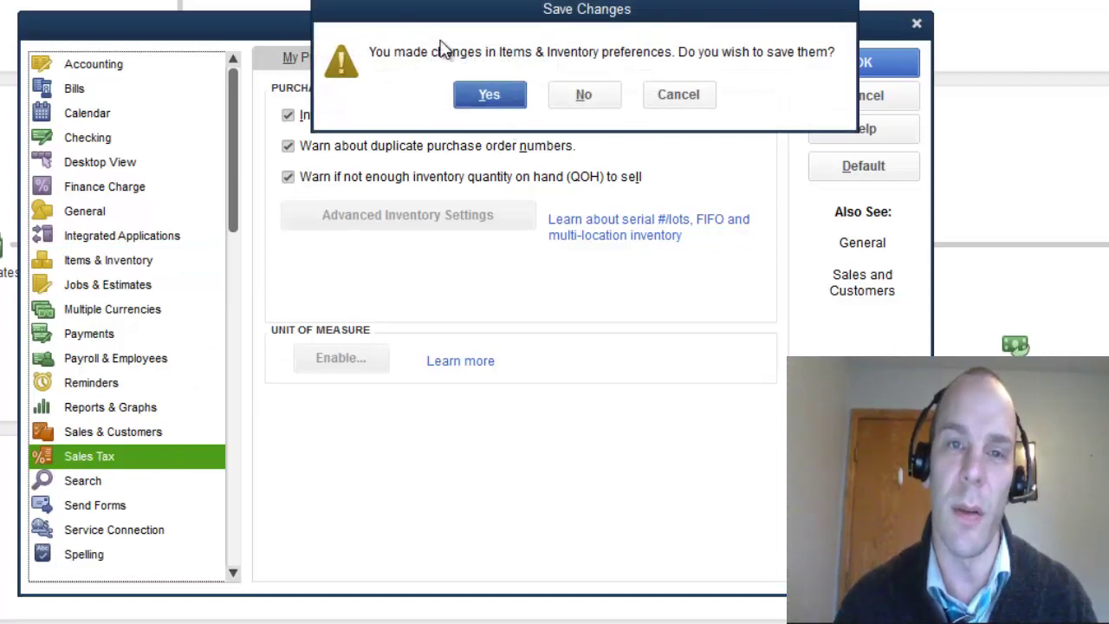
left_click(491, 98)
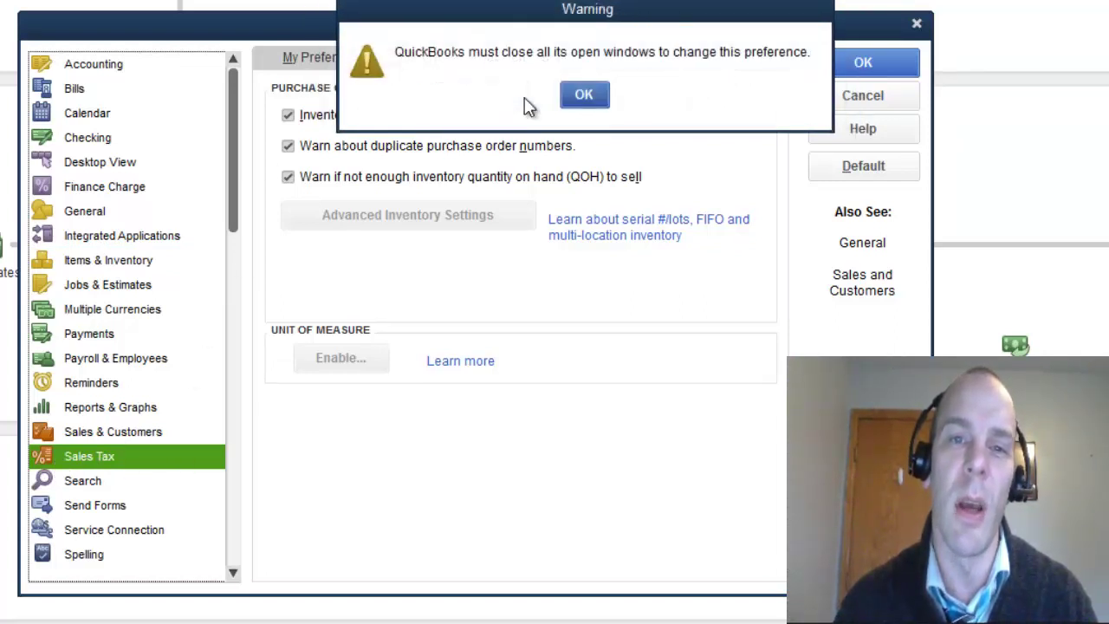
left_click(587, 99)
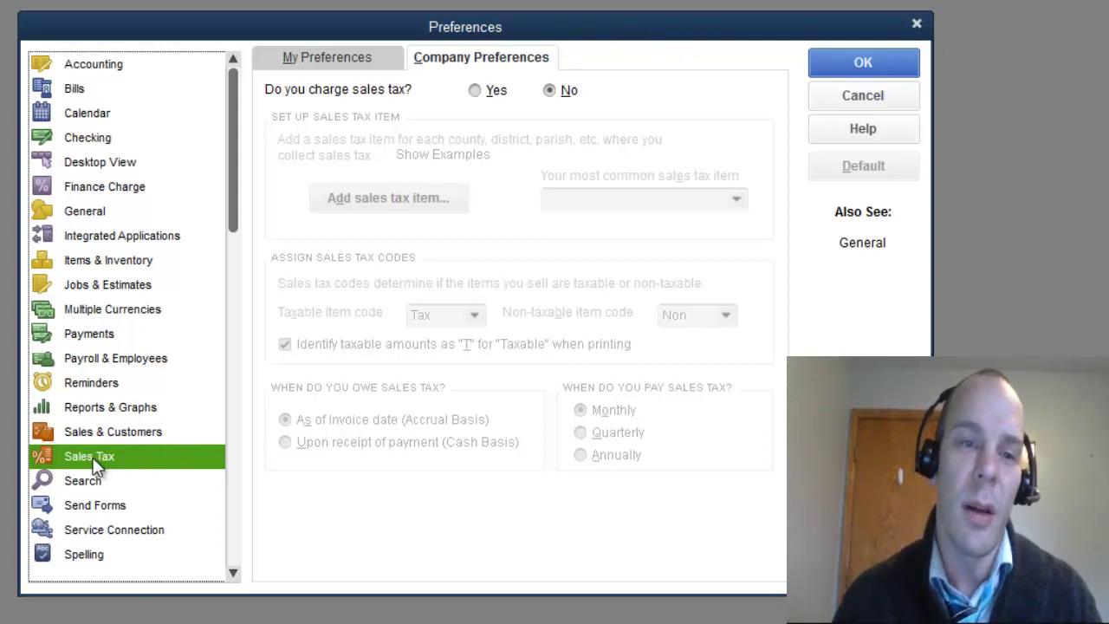
left_click(475, 91)
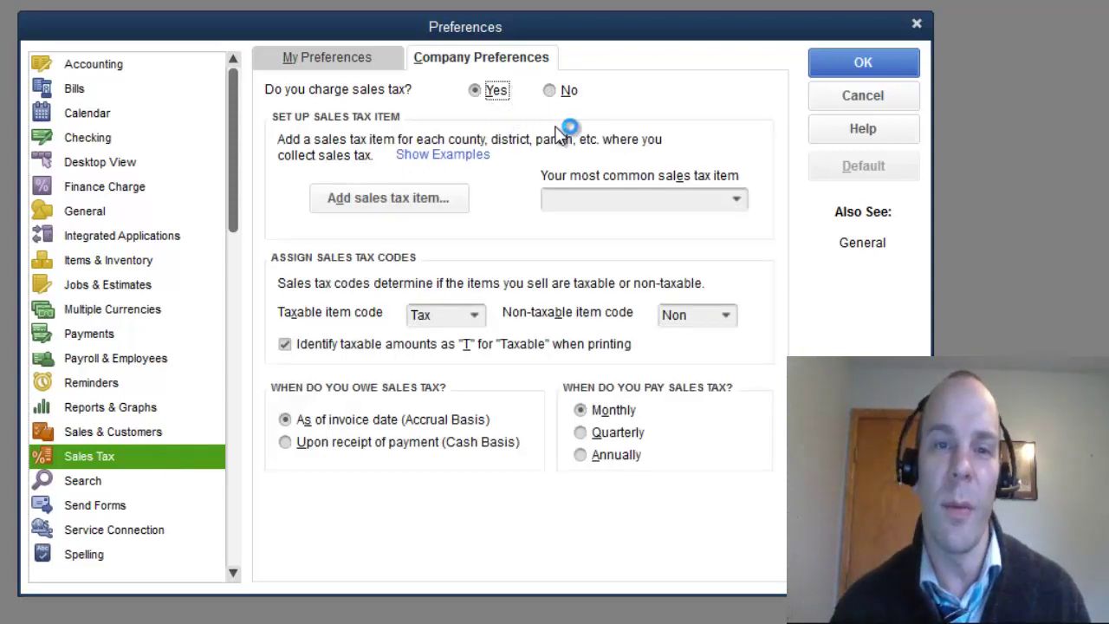
Add a Sales Tax Item named 'Tax' with the description 'Sales Tax'
left_click(428, 197)
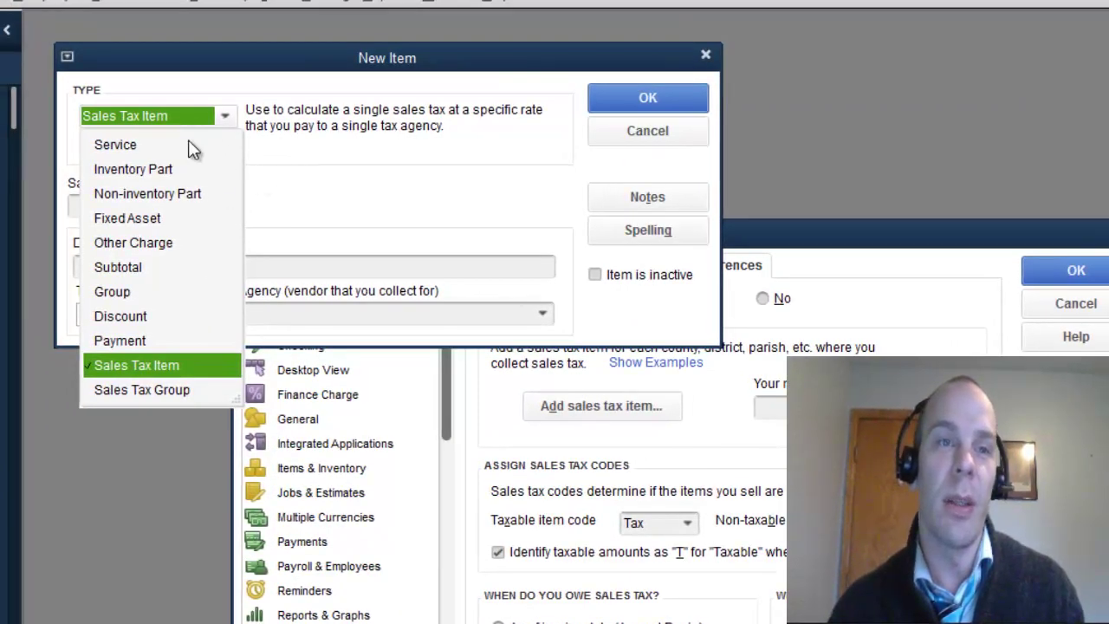
left_click(120, 364)
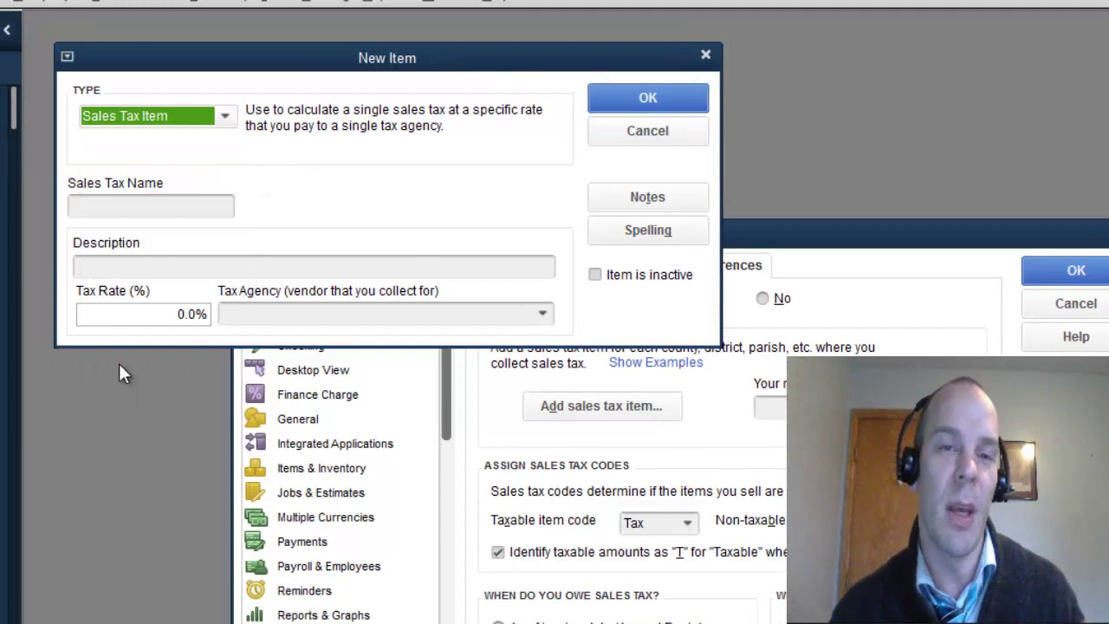
left_click(153, 207)
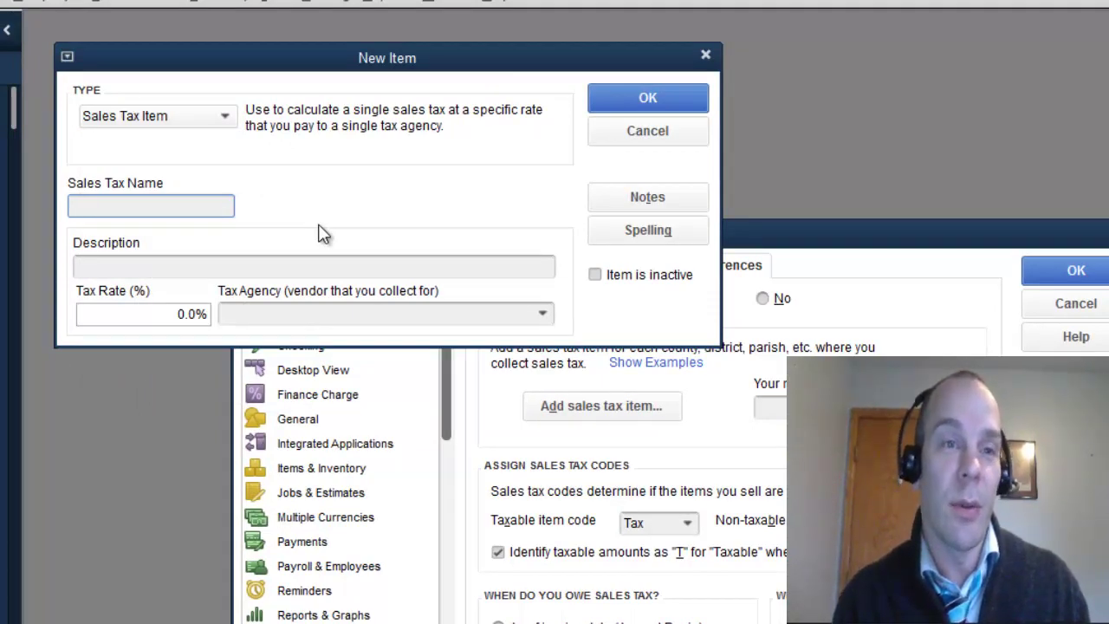
type("Tax")
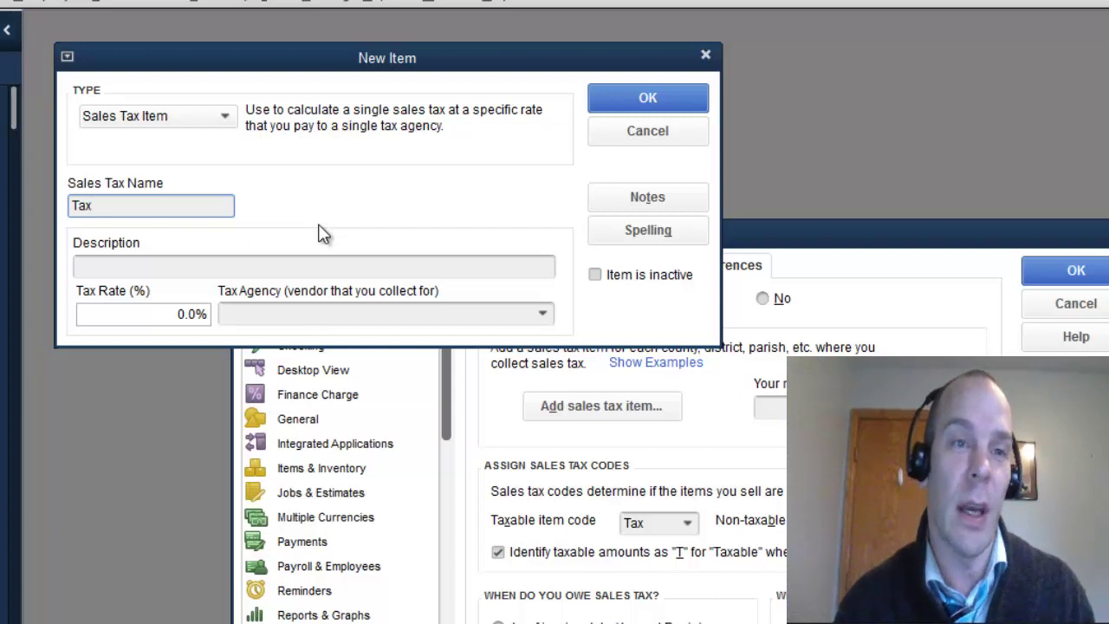
left_click(227, 268)
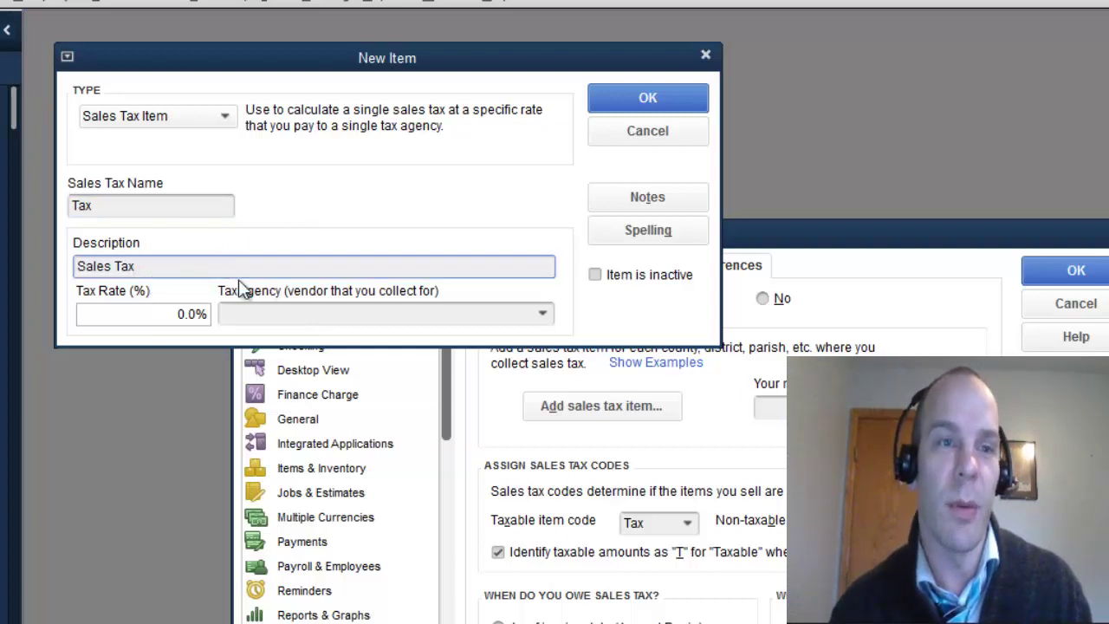
left_click(546, 317)
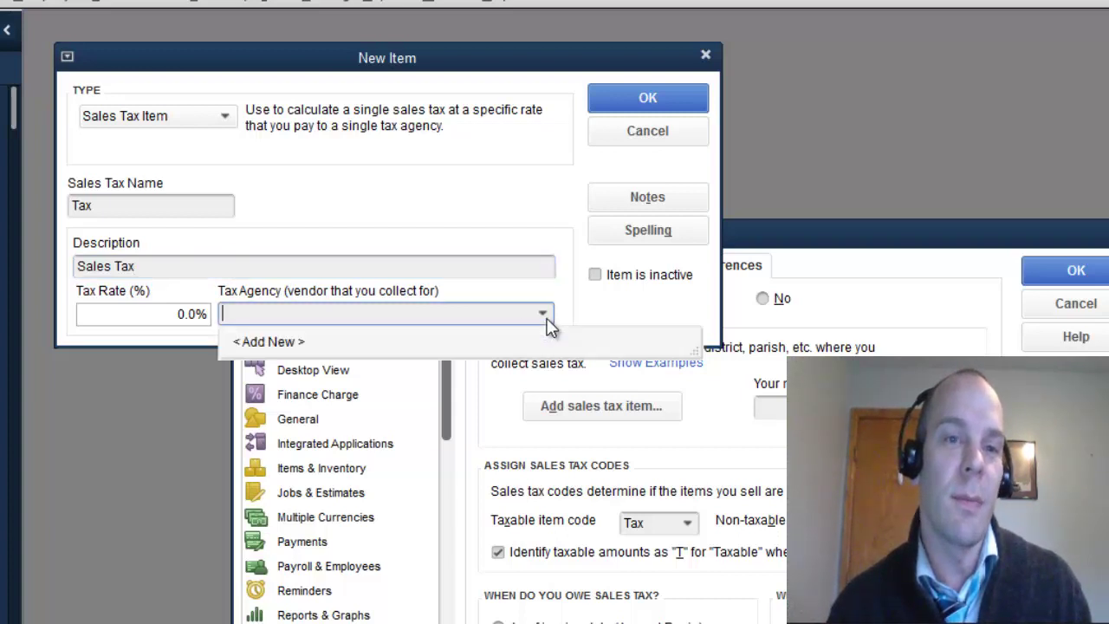
Create vendor 'MN Dept of Revenue' as the tax agency and save the Tax sales tax item
left_click(272, 342)
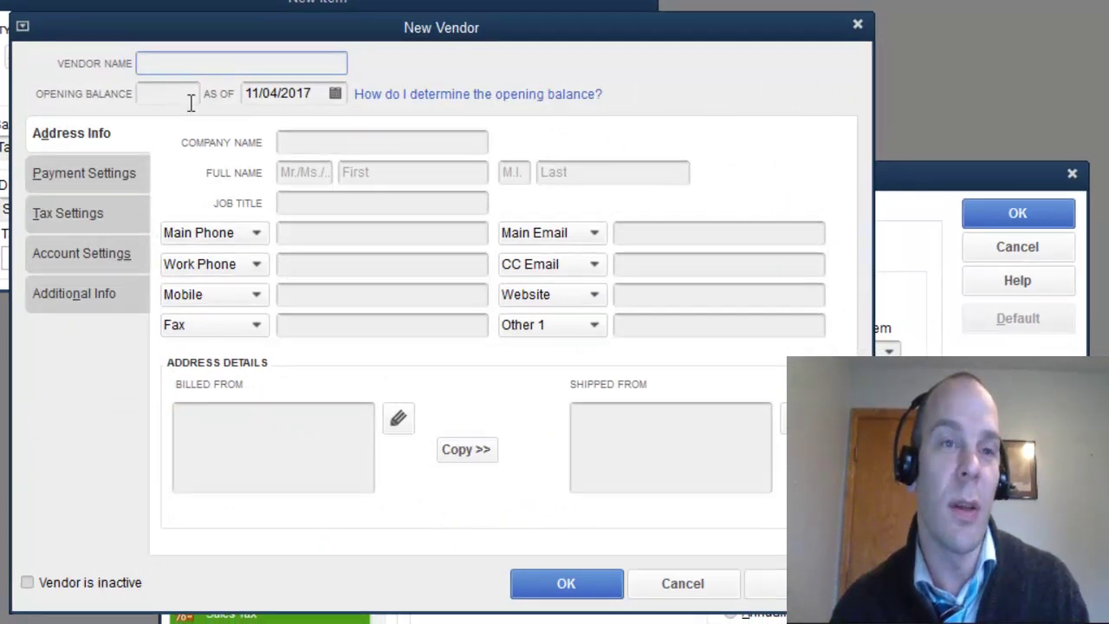
type("M")
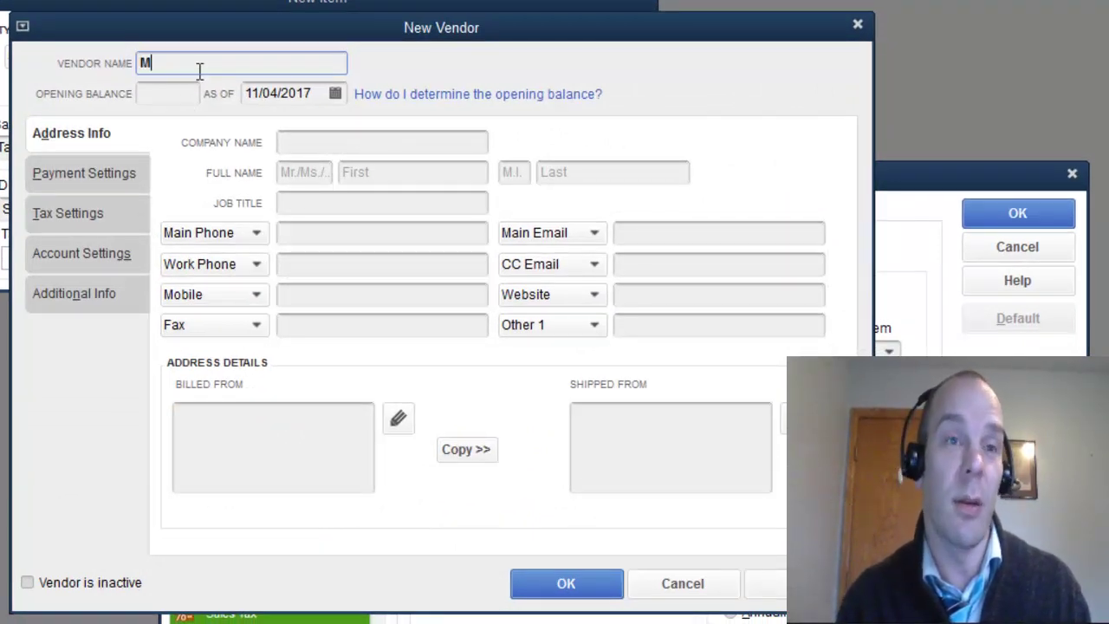
type("N Dept ")
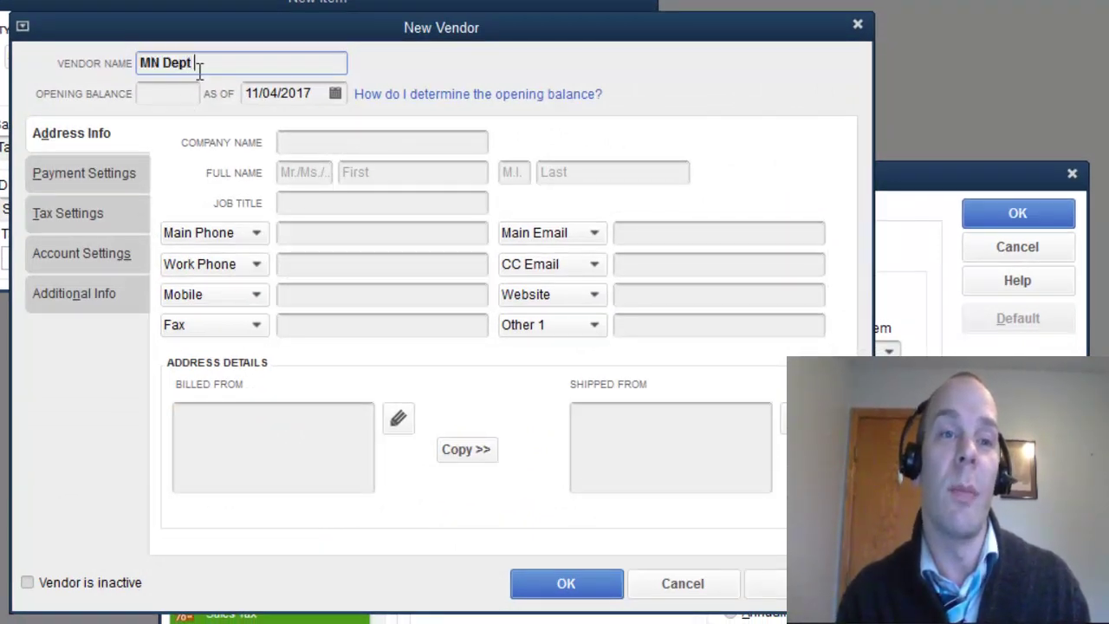
type("of ")
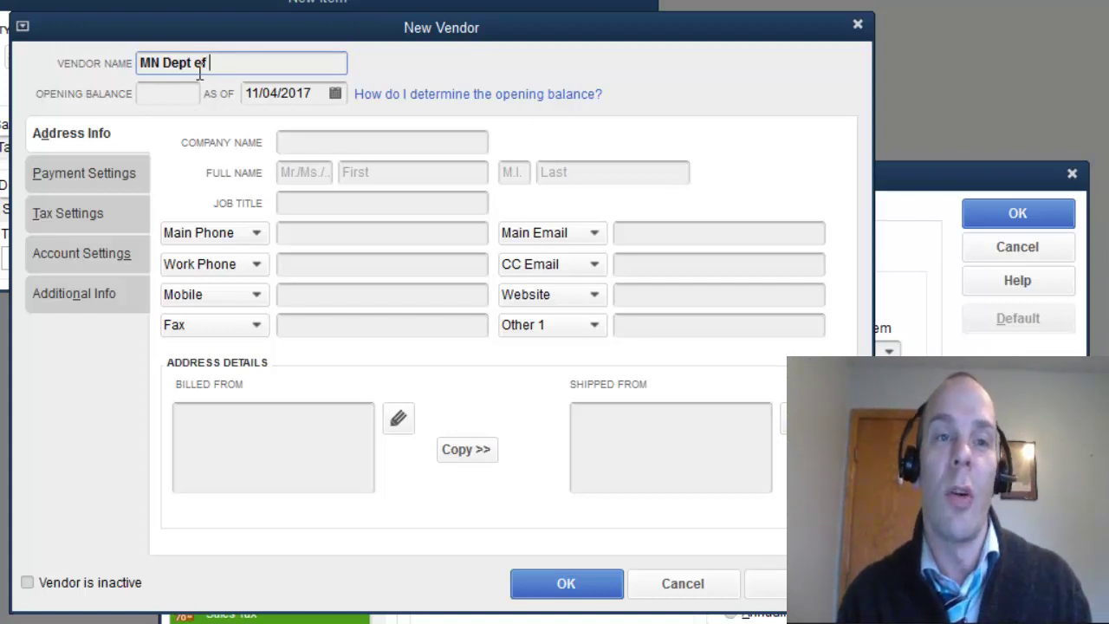
type("Revenue")
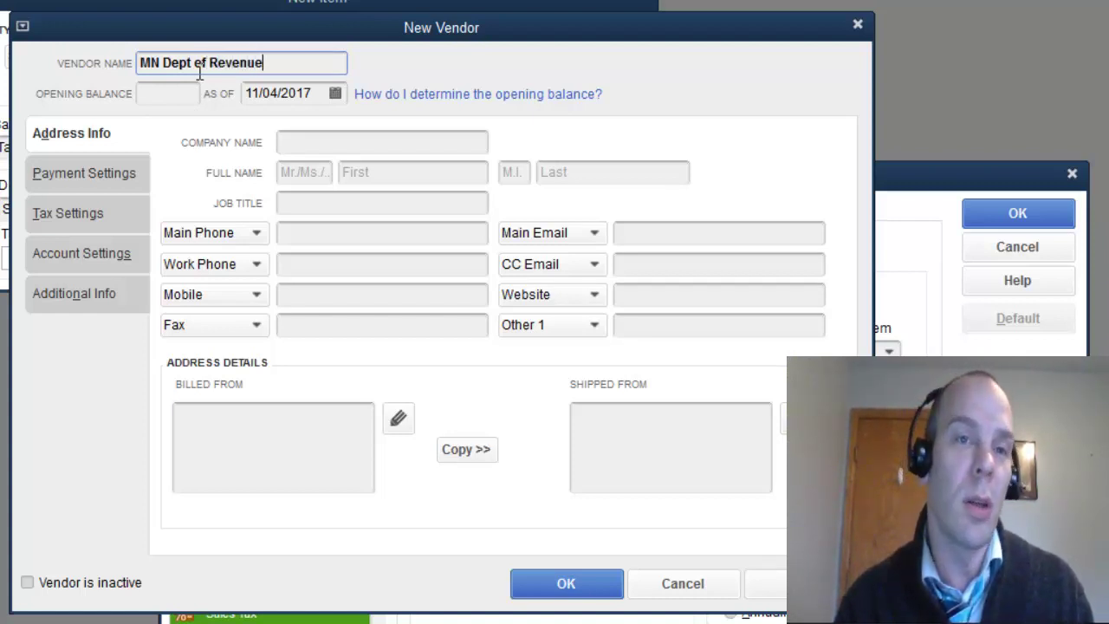
left_click(308, 142)
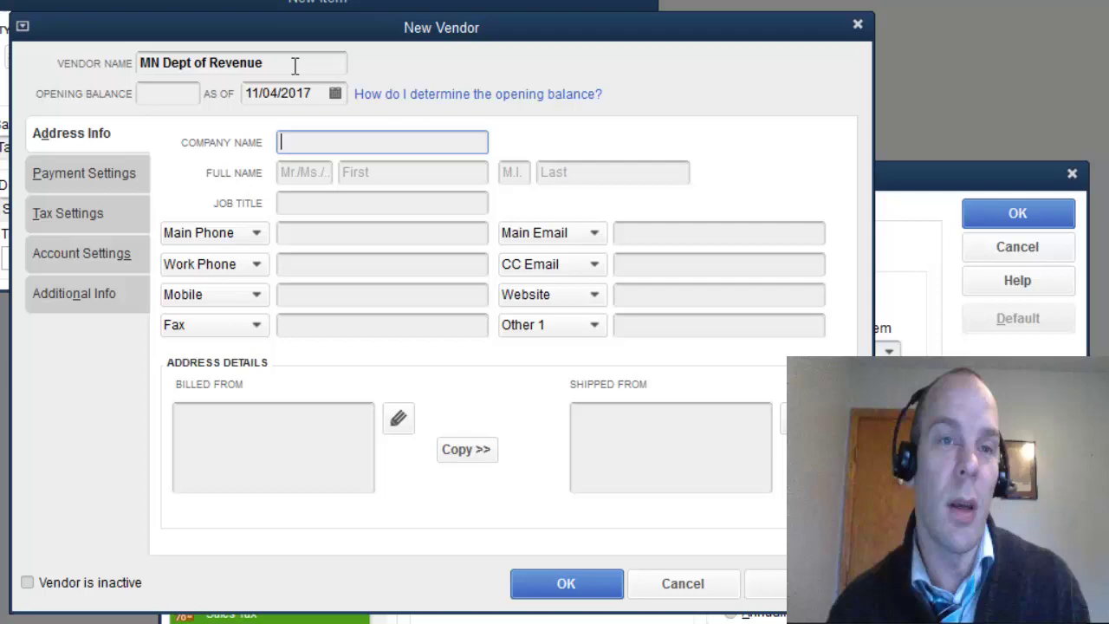
left_click_drag(294, 66, 97, 44)
key("ctrl+c")
left_click(337, 144)
key("ctrl+v")
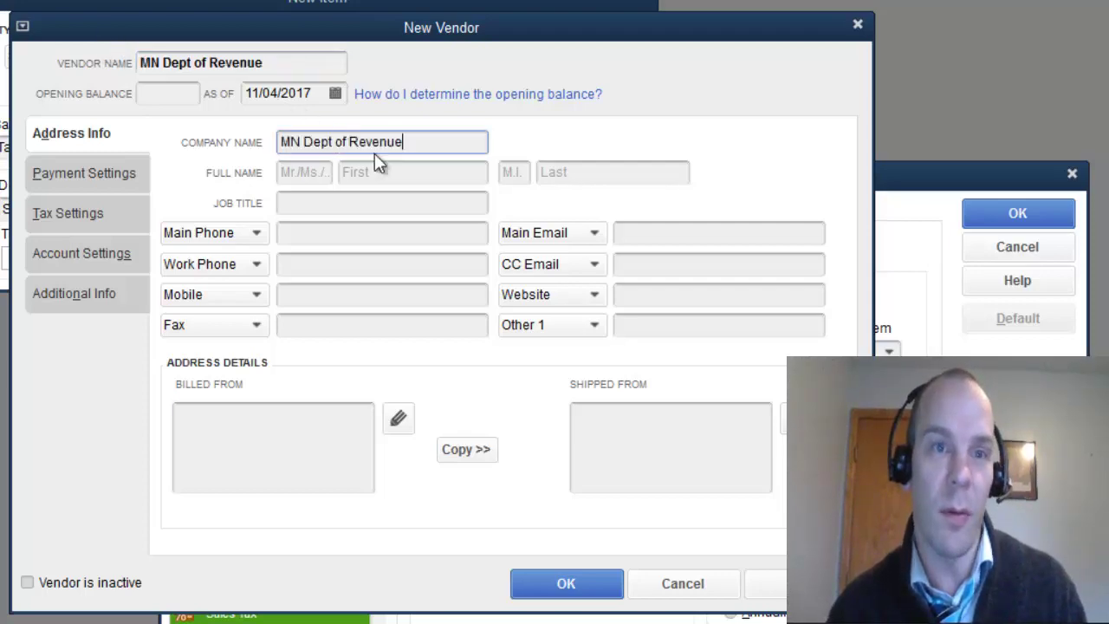
left_click(566, 585)
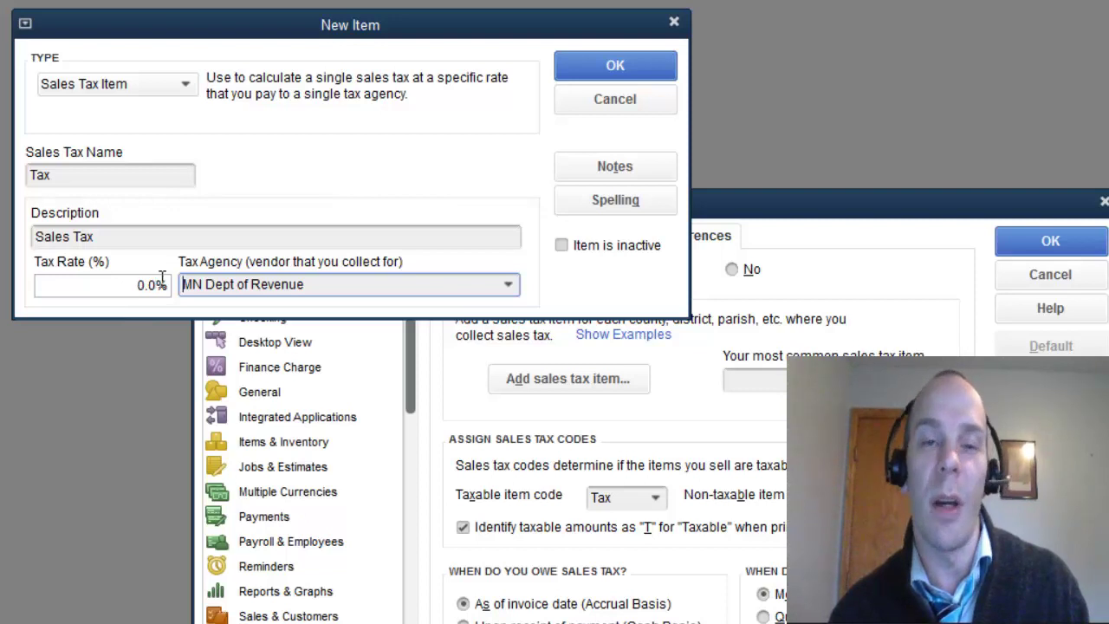
left_click(581, 73)
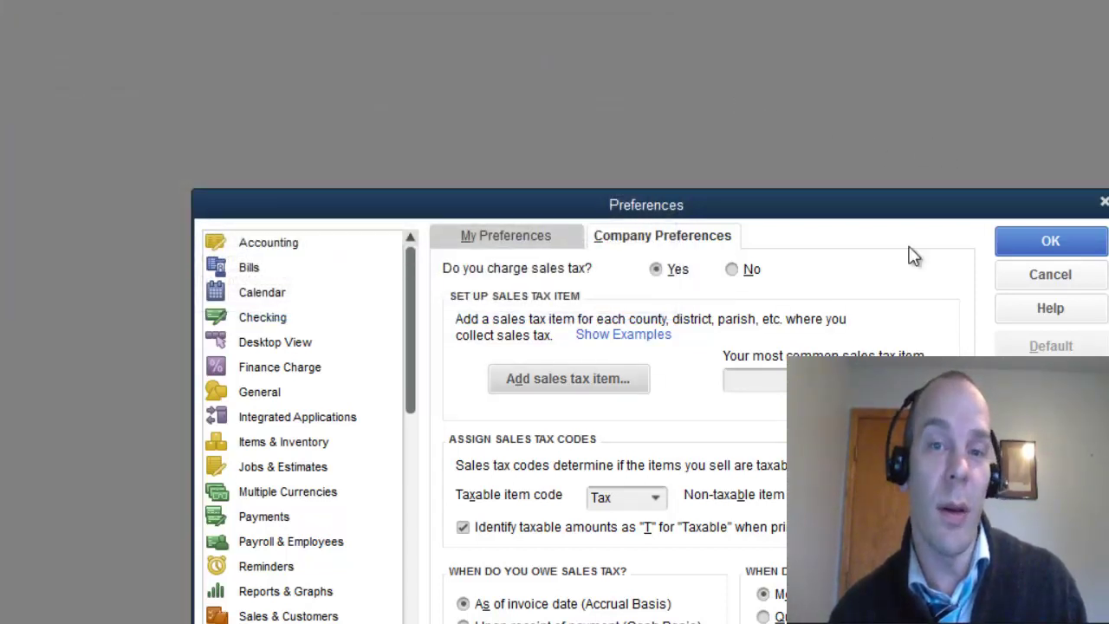
Save sales tax preferences, making existing customers and inventory and non-inventory parts taxable
left_click(1051, 244)
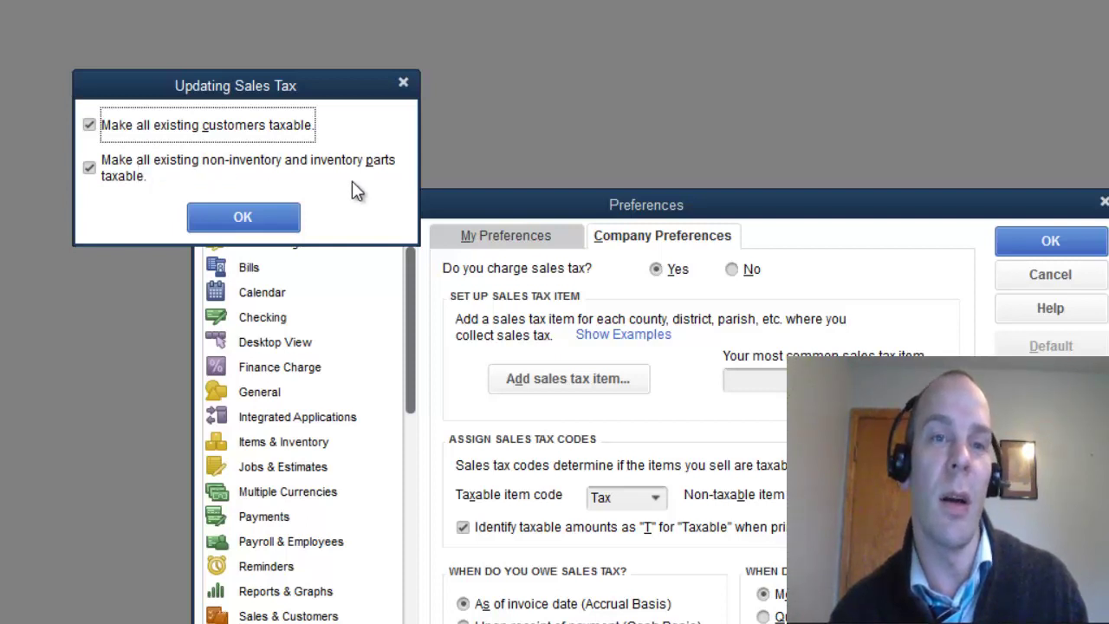
left_click(243, 219)
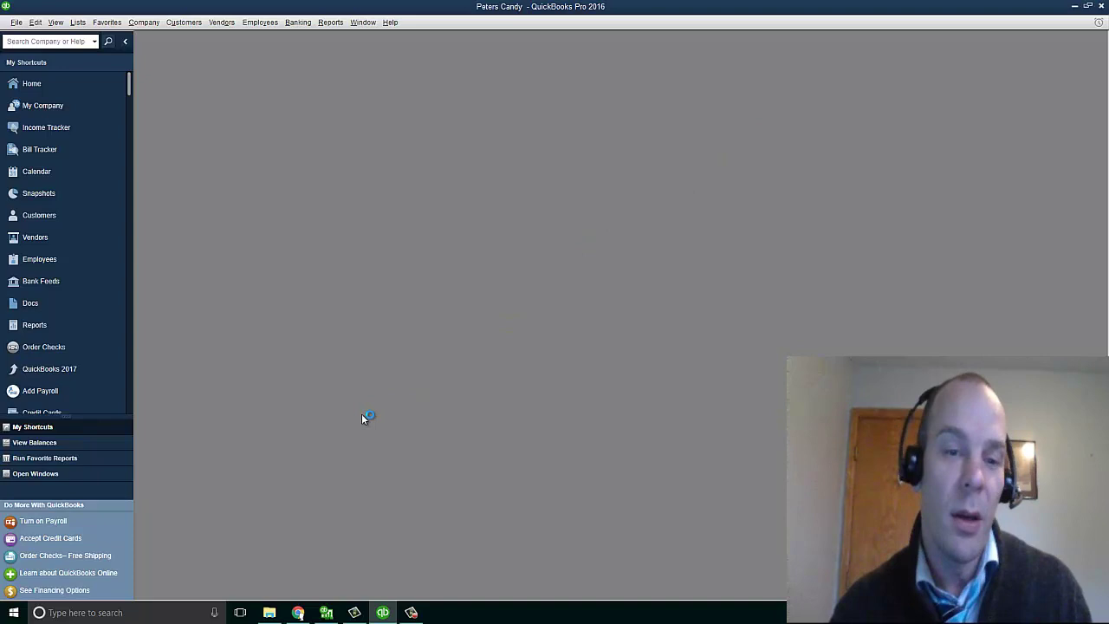
Set up the QuickBooks connection from Point of Sale's Financial Center
left_click(327, 612)
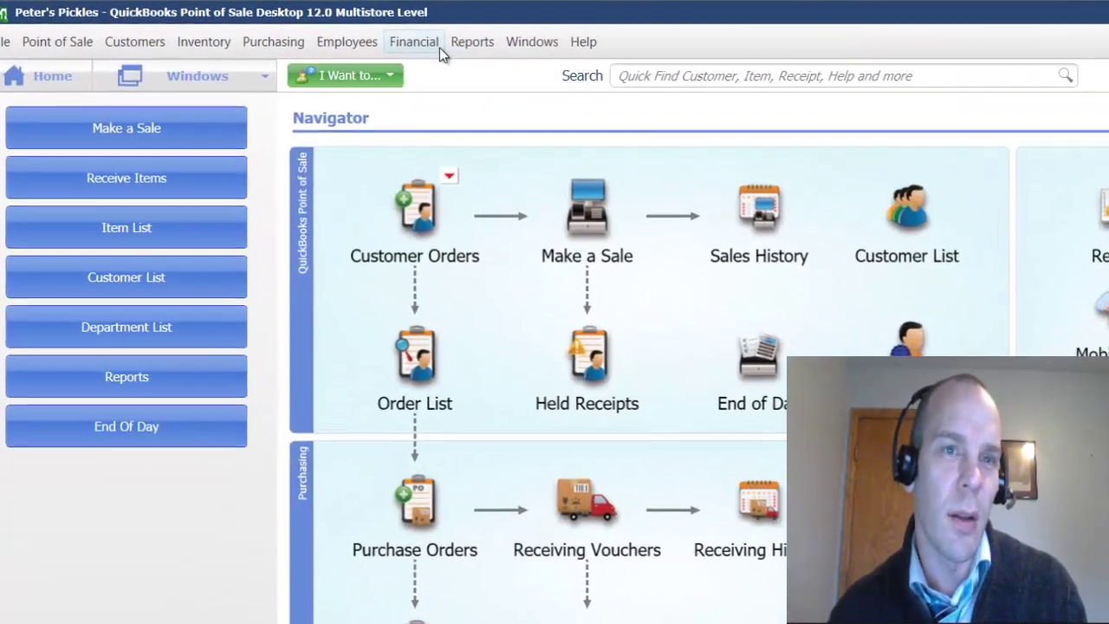
left_click(440, 42)
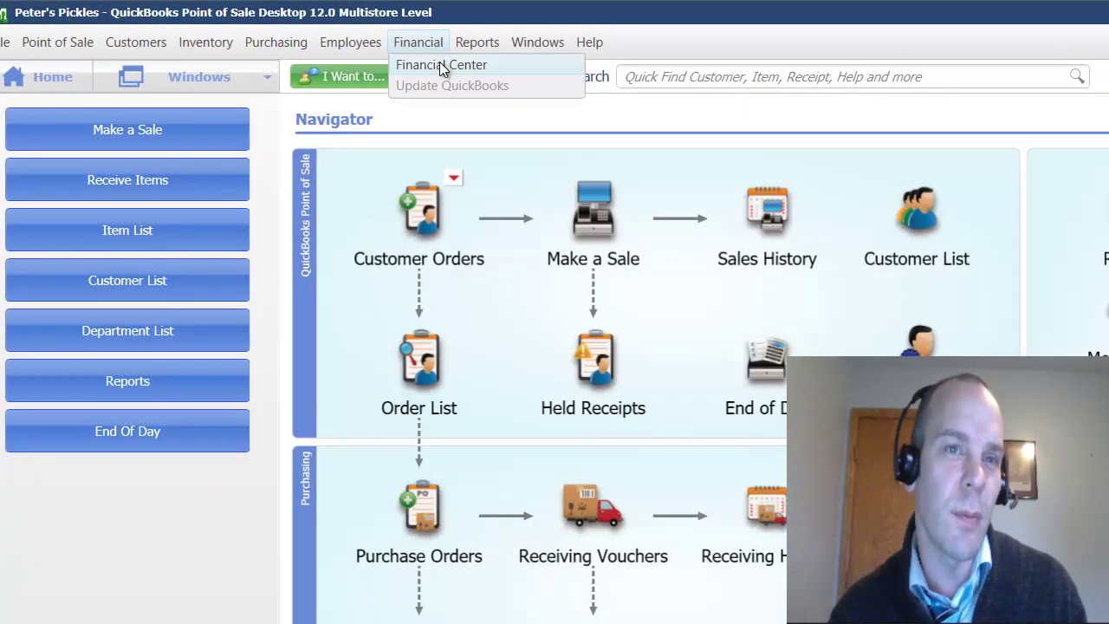
left_click(440, 62)
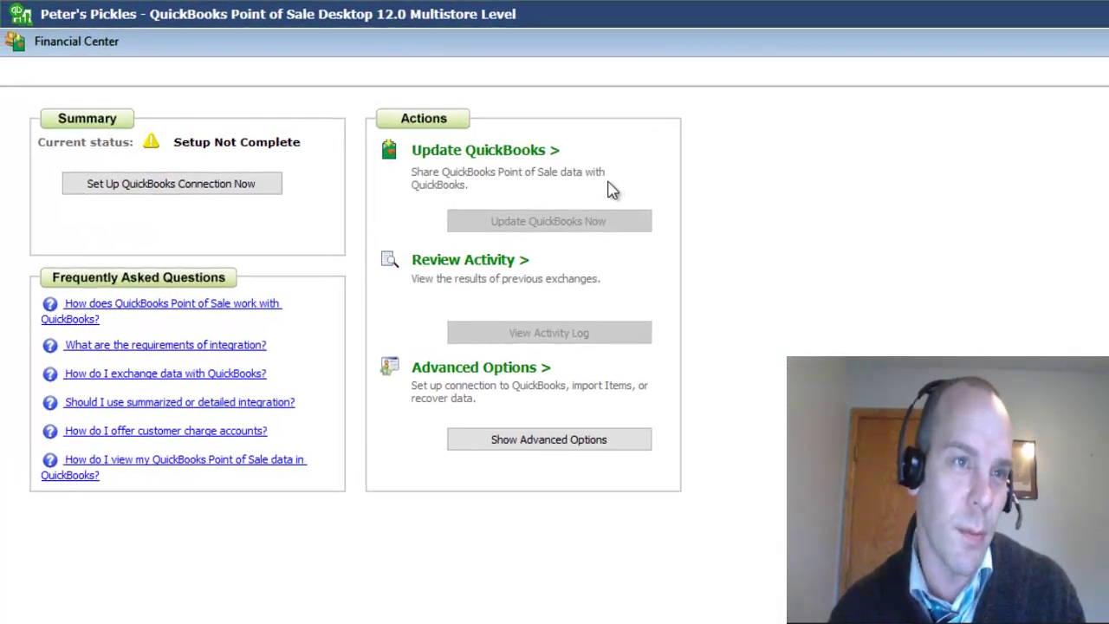
left_click(132, 183)
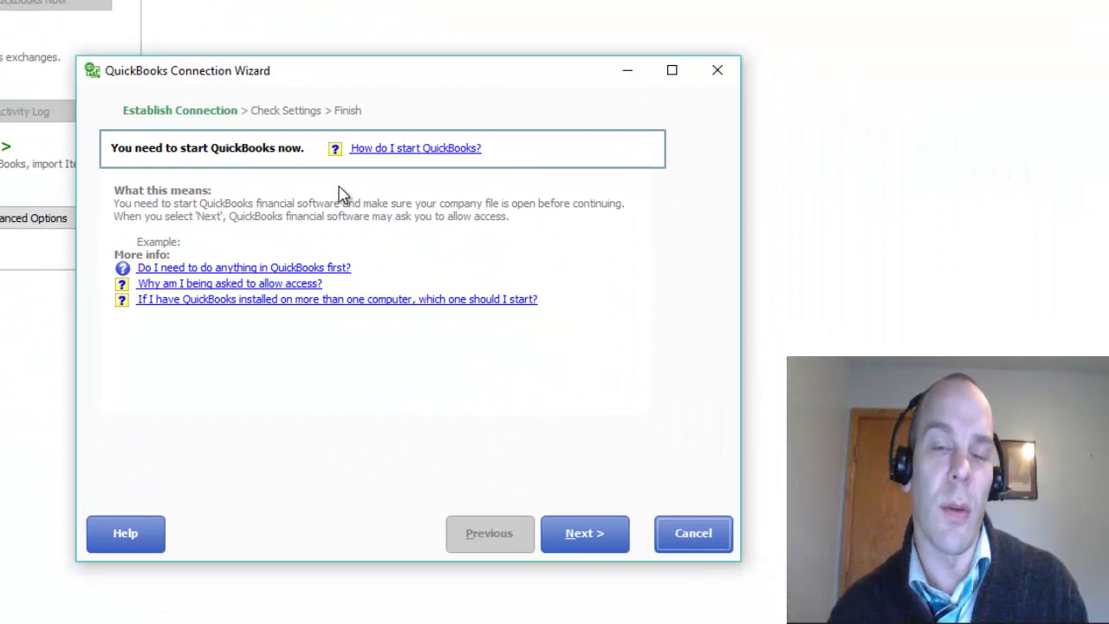
left_click(569, 531)
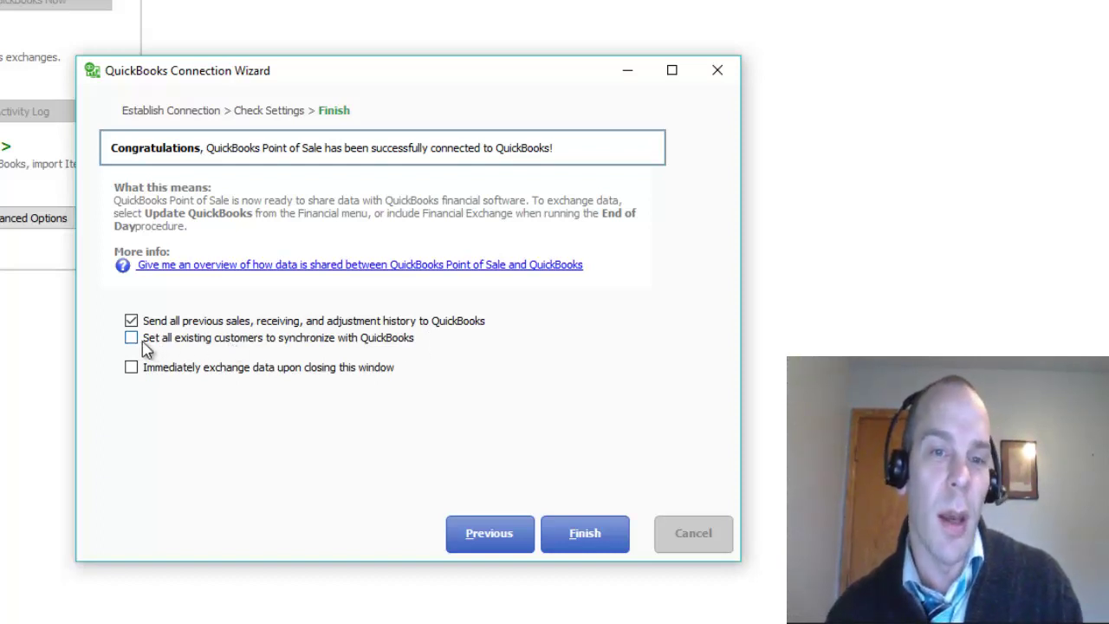
Leave existing customers unsynced, enable immediate data exchange, and finish the connection wizard
left_click(131, 340)
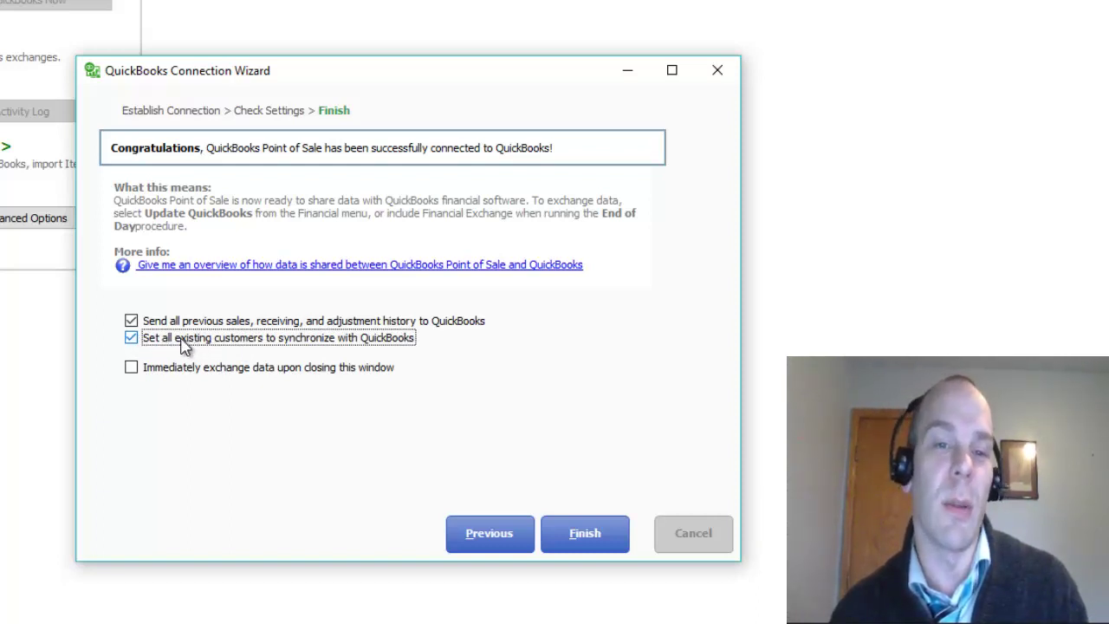
left_click(131, 338)
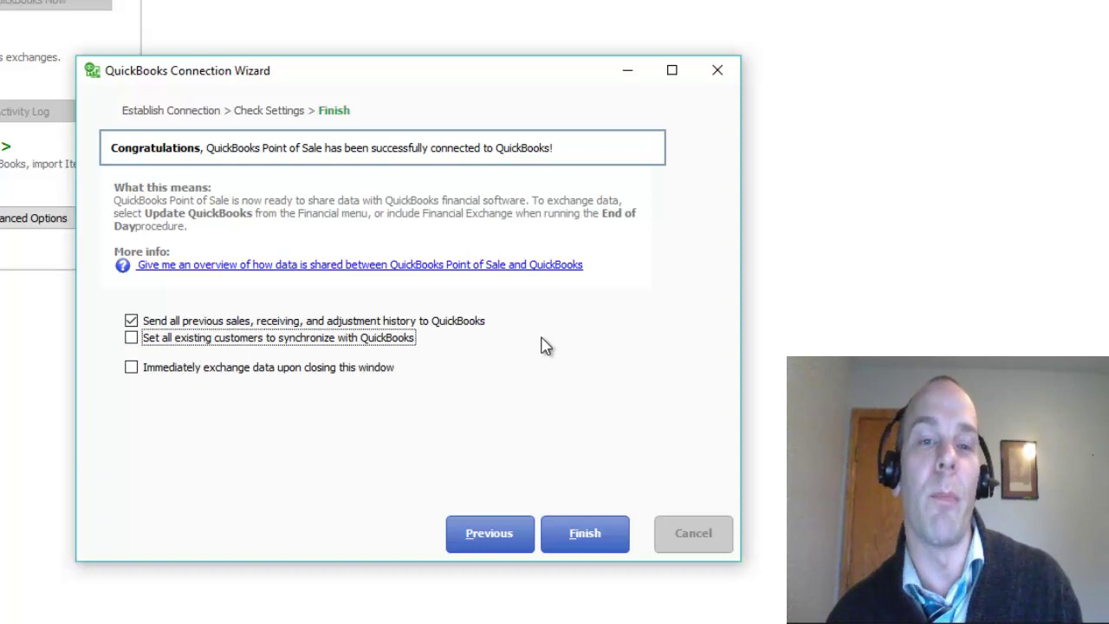
left_click(133, 370)
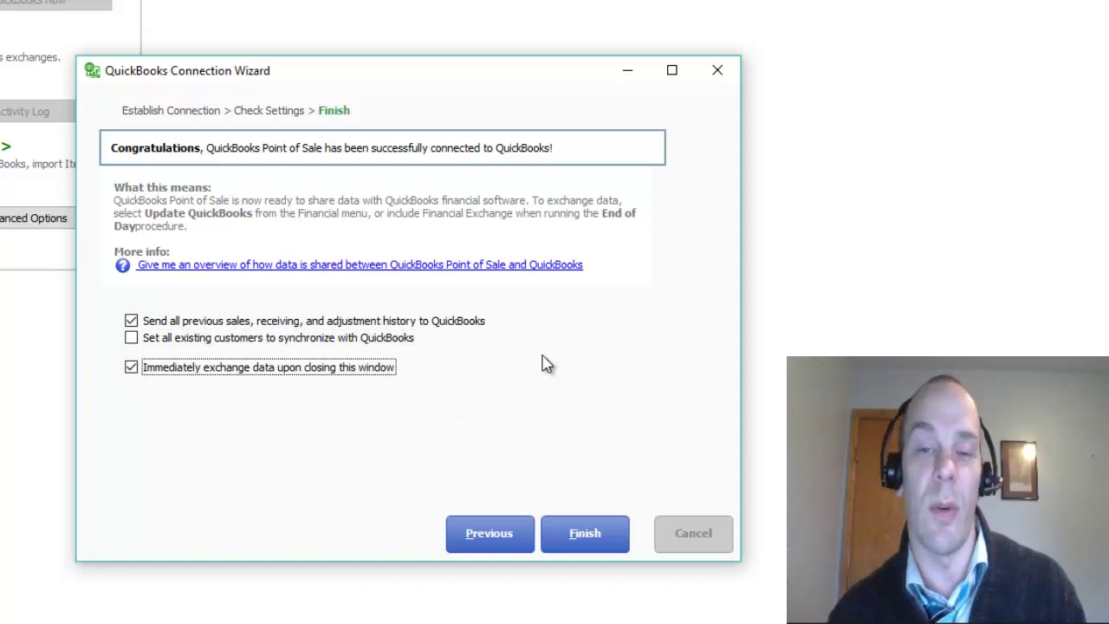
left_click(582, 533)
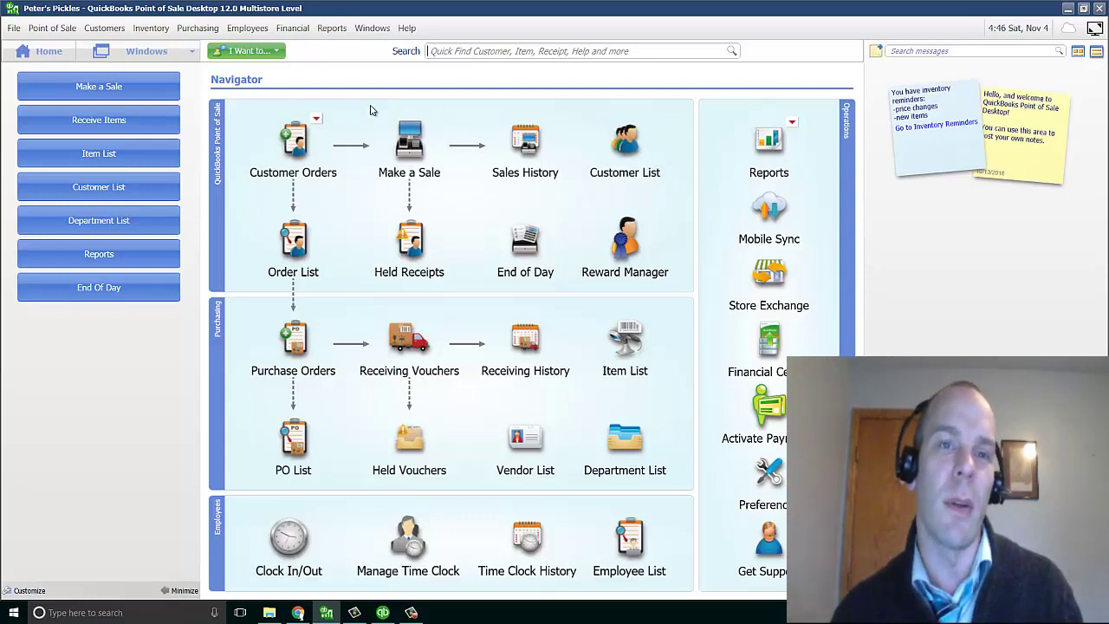
Start a sale for the existing customer with one Hershey Bar at 5.00
left_click(411, 147)
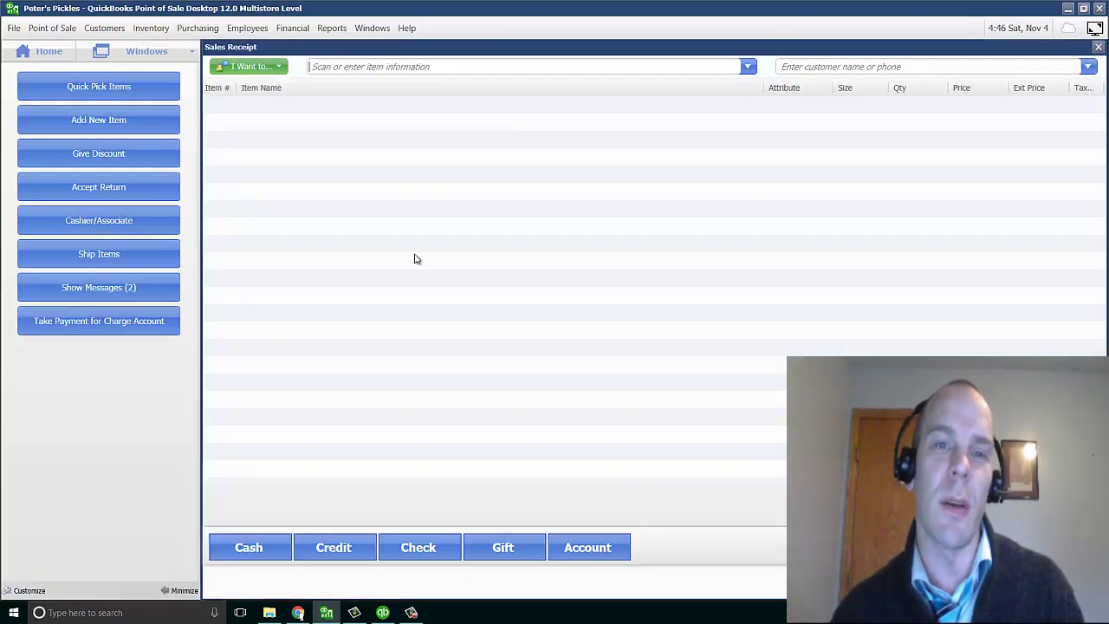
left_click(1087, 67)
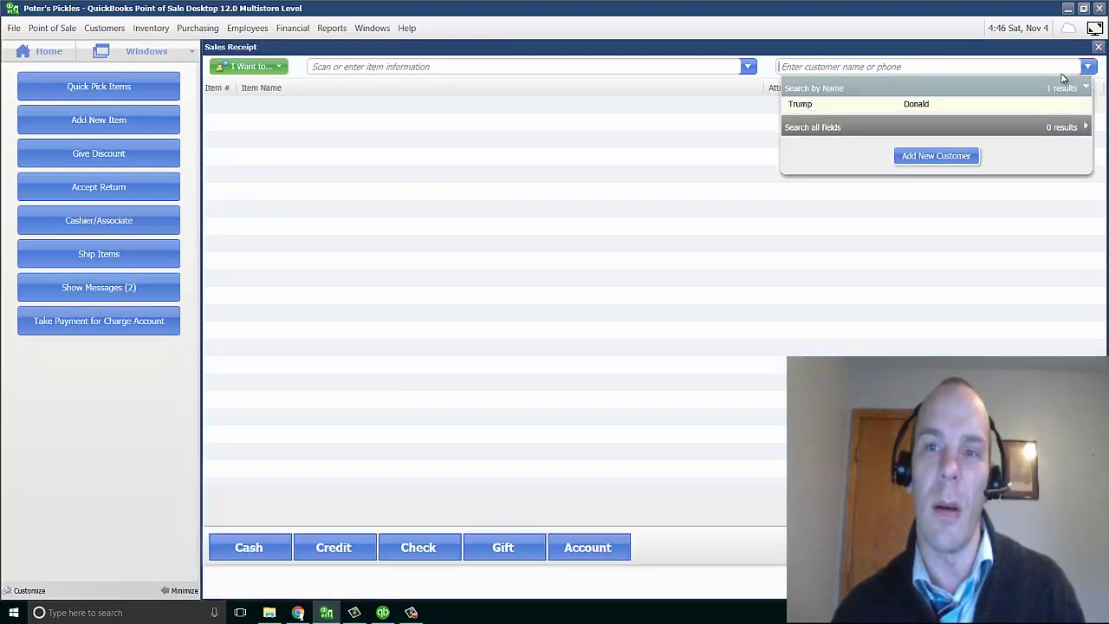
left_click(861, 104)
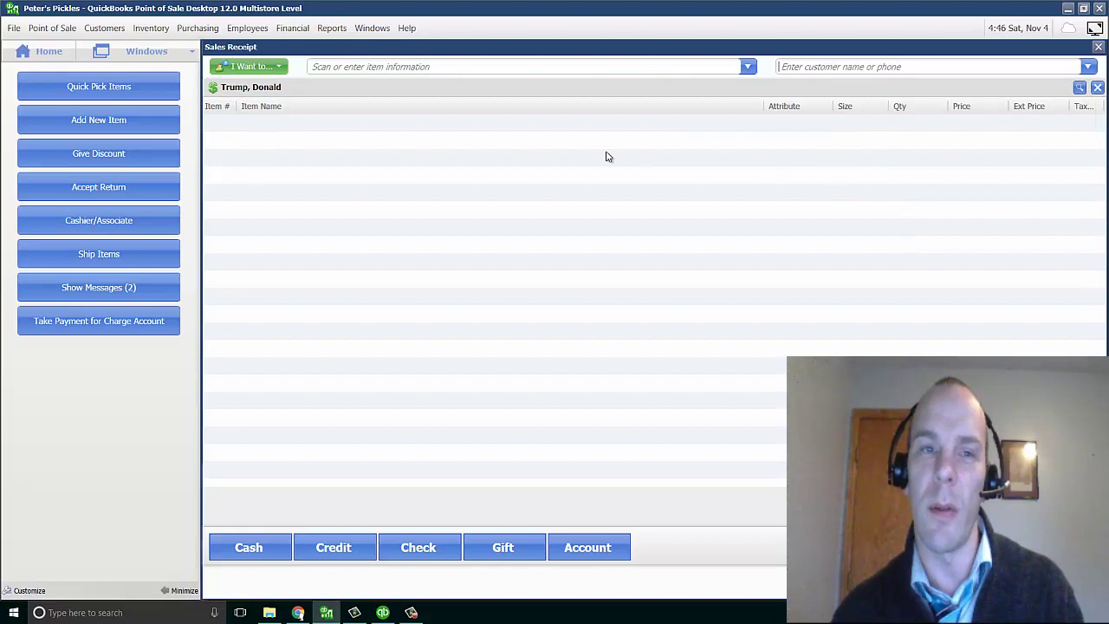
left_click(748, 67)
left_click(354, 175)
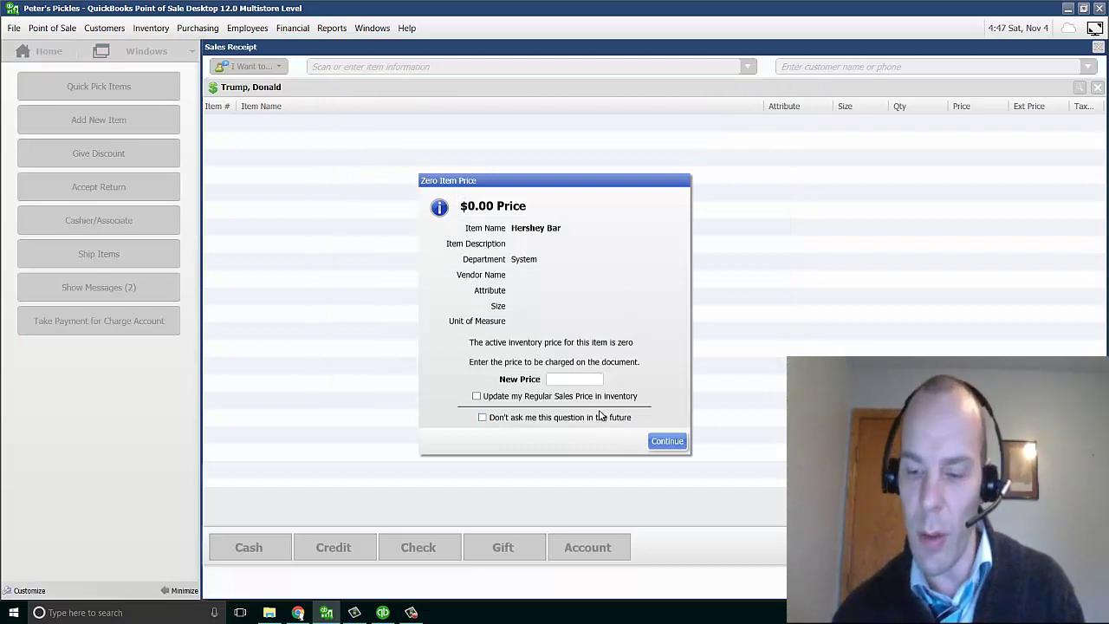
left_click(667, 441)
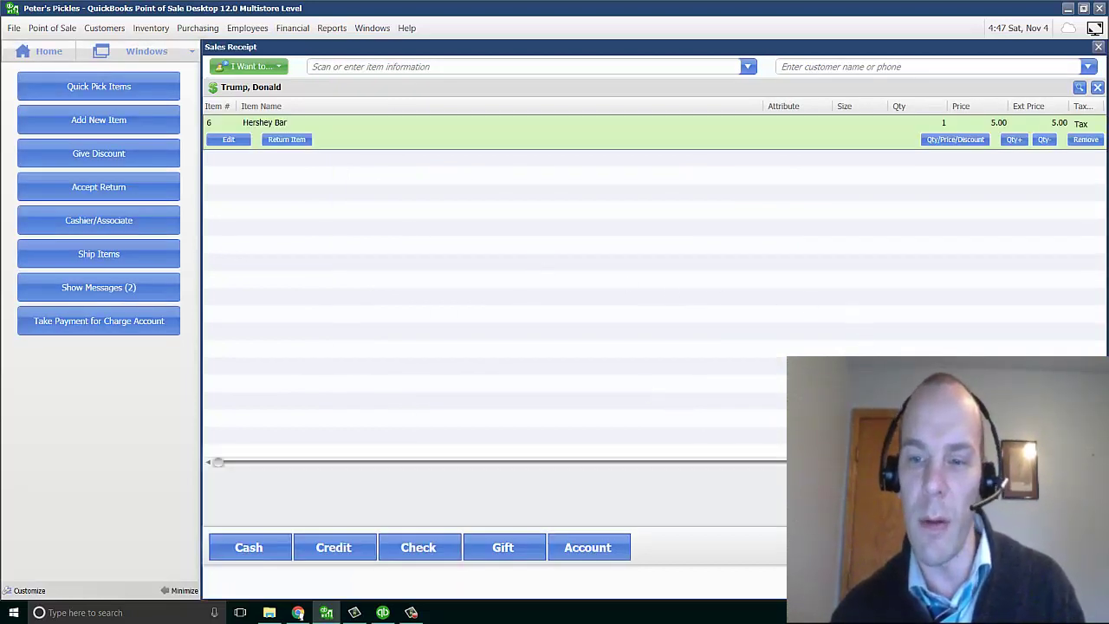
Take the 5.38 cash payment, complete the sale, and return home
left_click(248, 547)
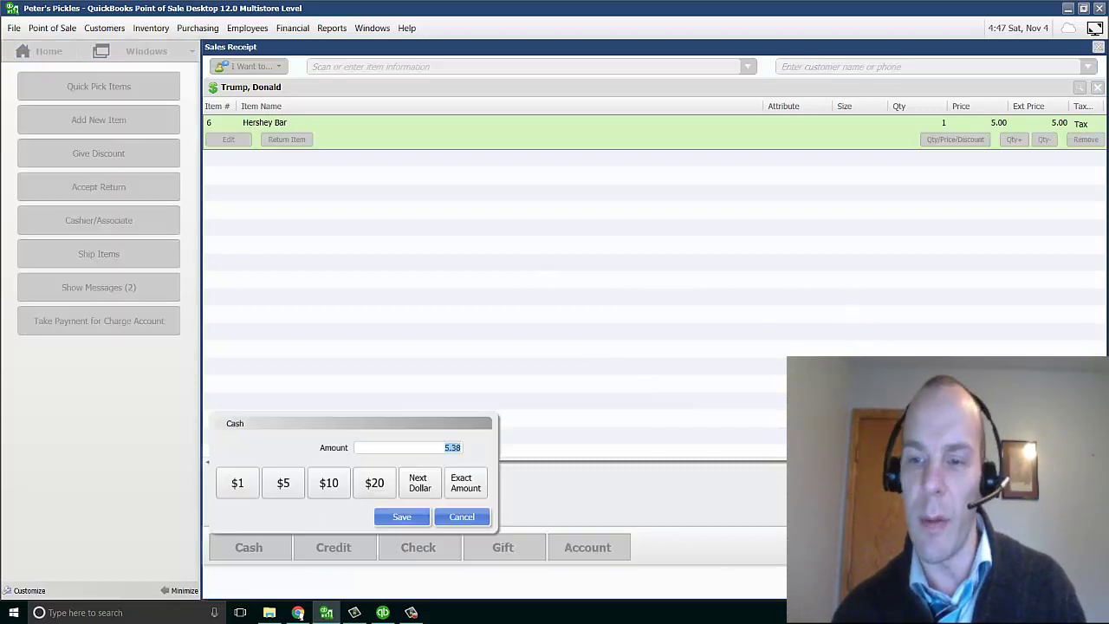
left_click(403, 518)
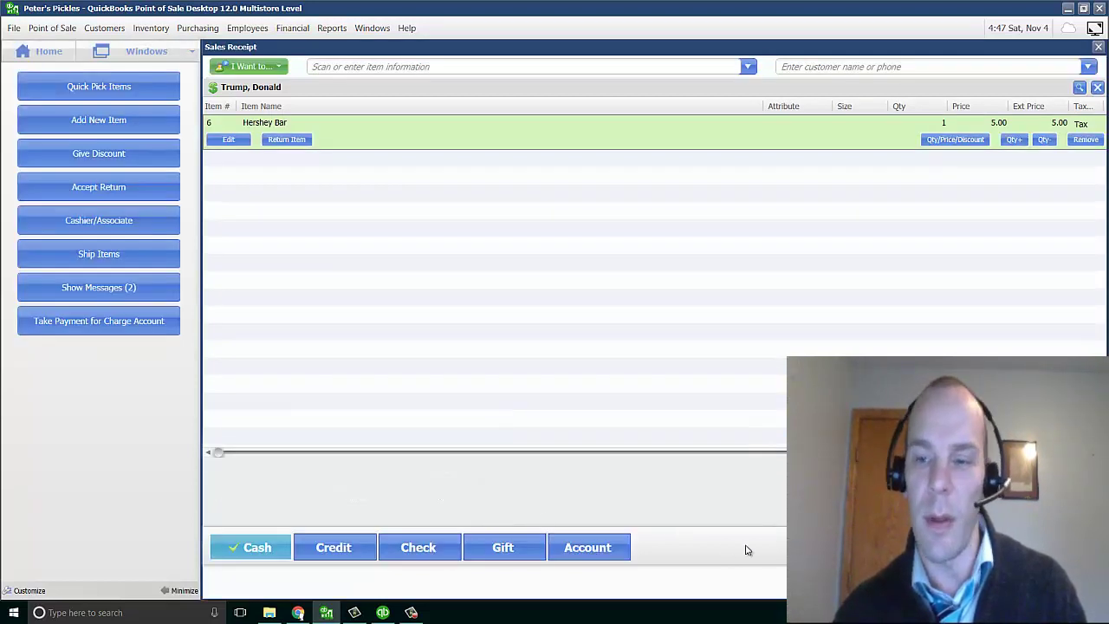
key("F12")
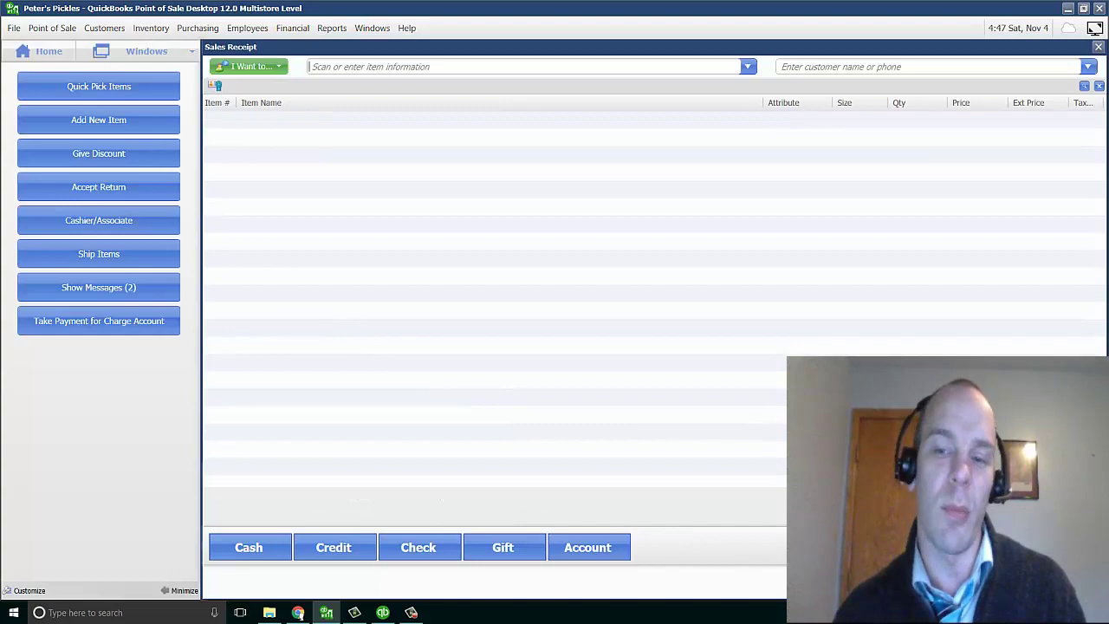
left_click(73, 62)
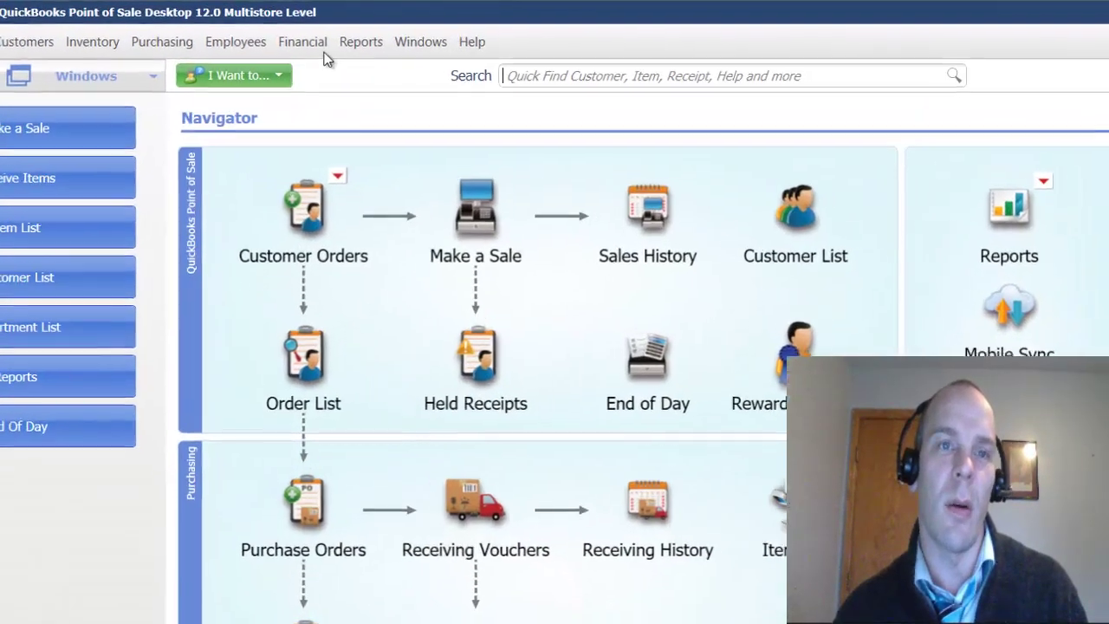
Run Financial > Update QuickBooks to send 1 sales receipt and 1 vendor, then switch to QuickBooks Pro
left_click(309, 43)
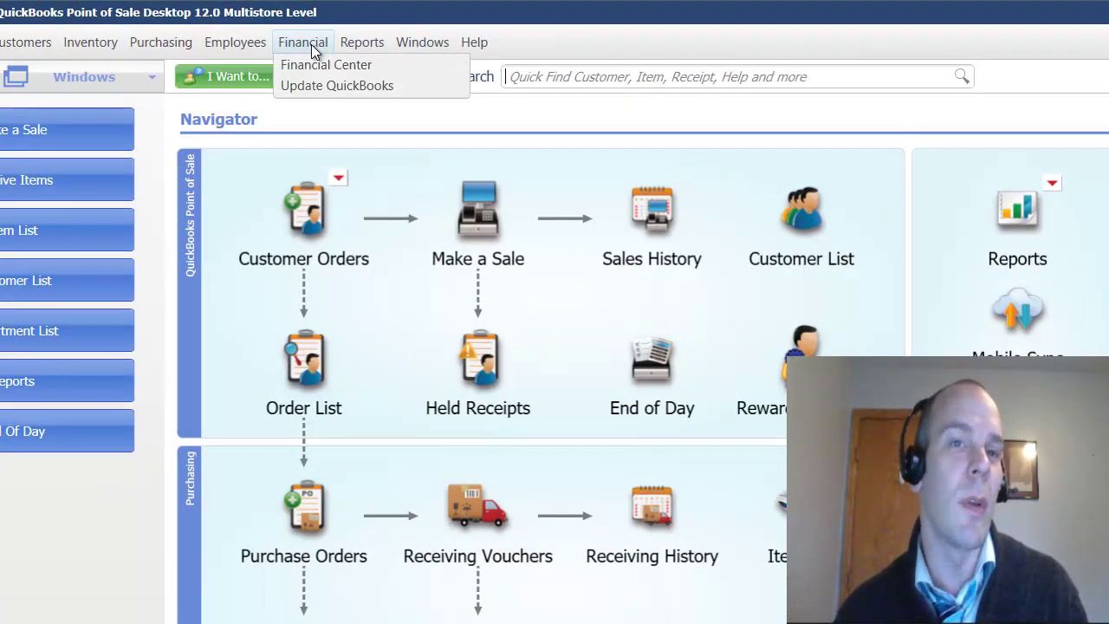
left_click(325, 85)
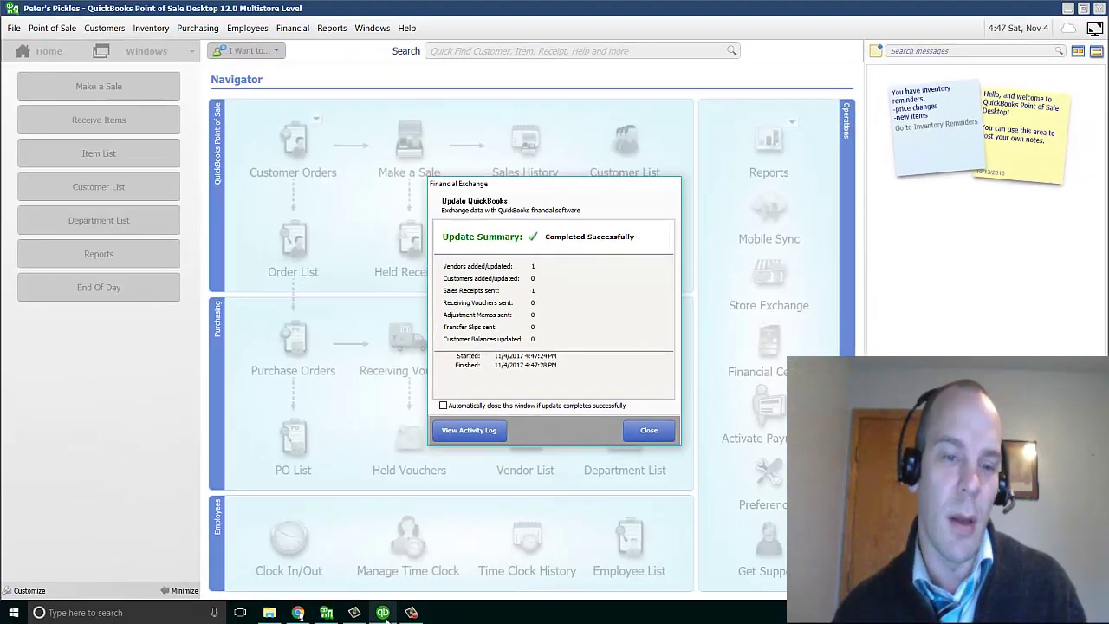
left_click(382, 613)
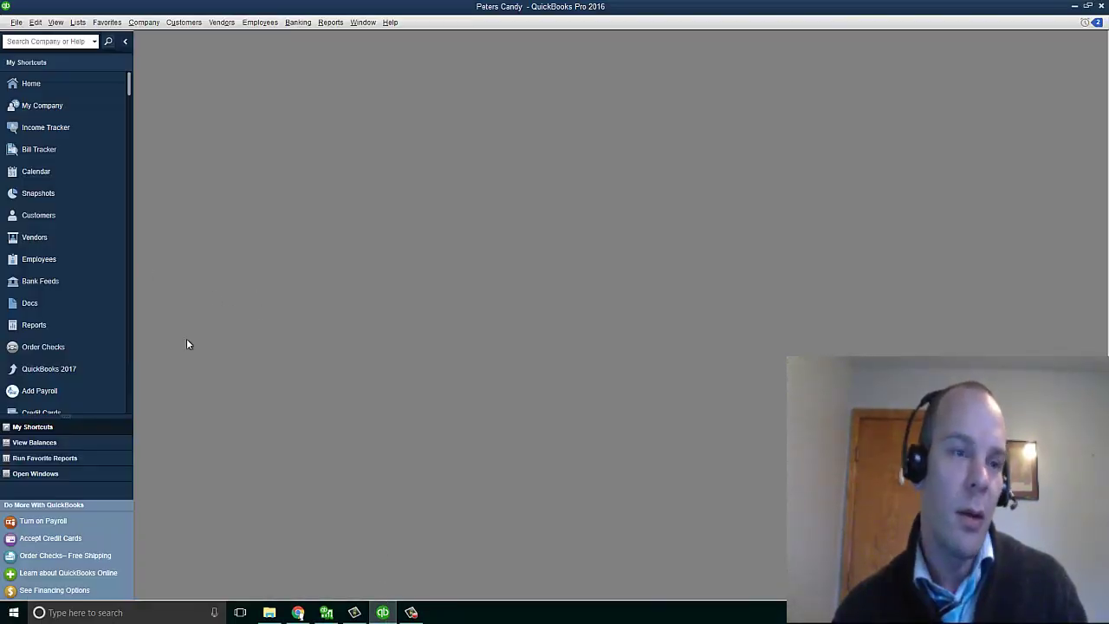
Open the Sales by Rep Summary report from the Reports Sales menu to see the 5.00 sale
left_click(323, 25)
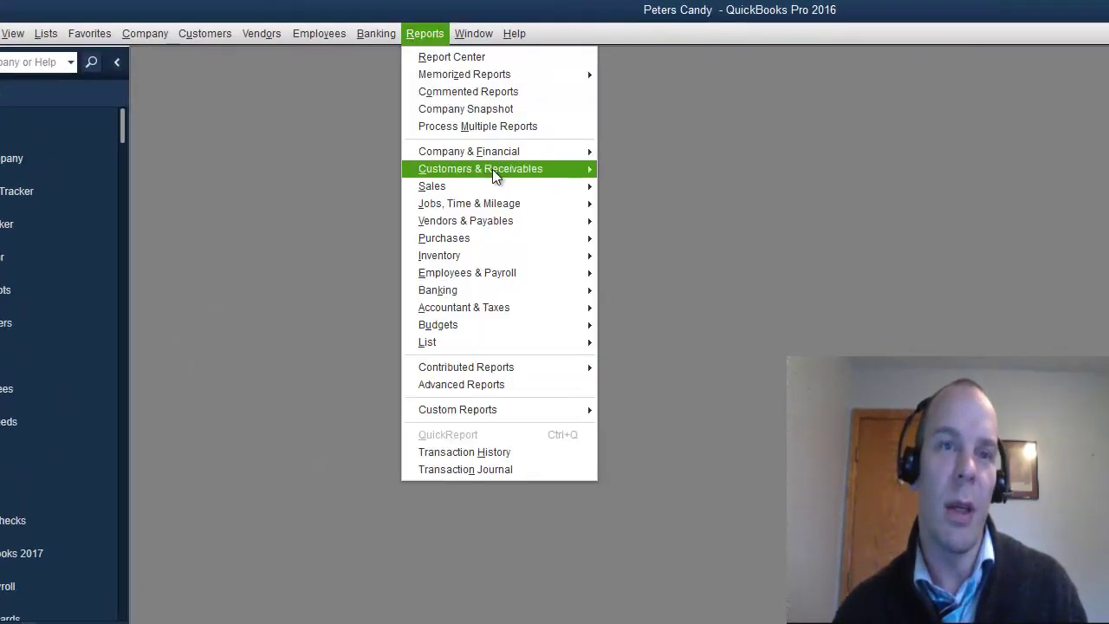
mouse_move(497, 184)
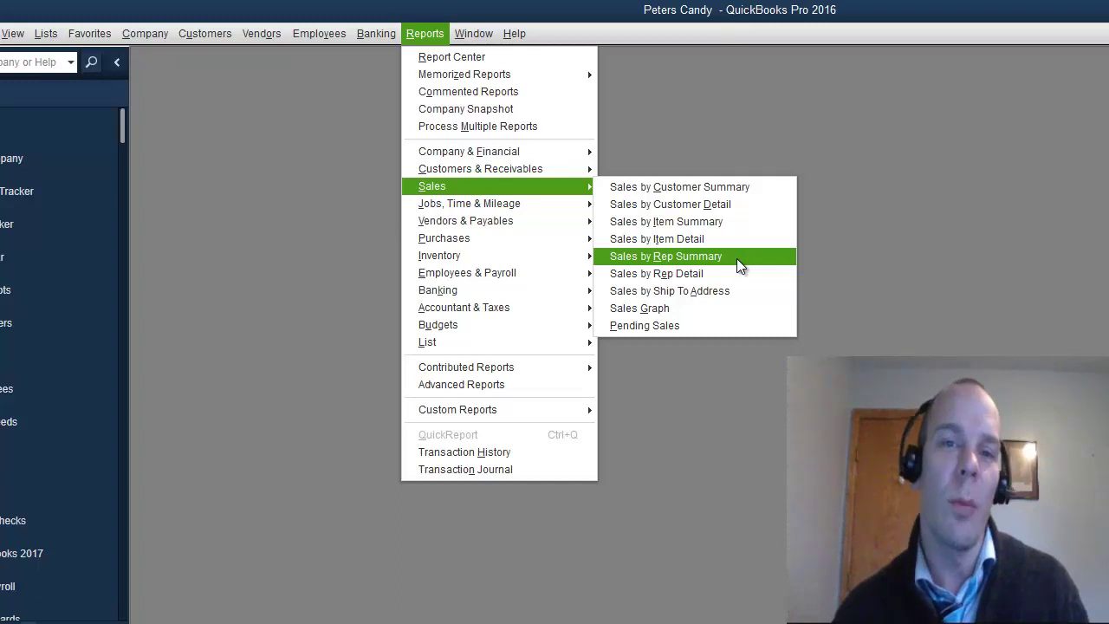
left_click(712, 269)
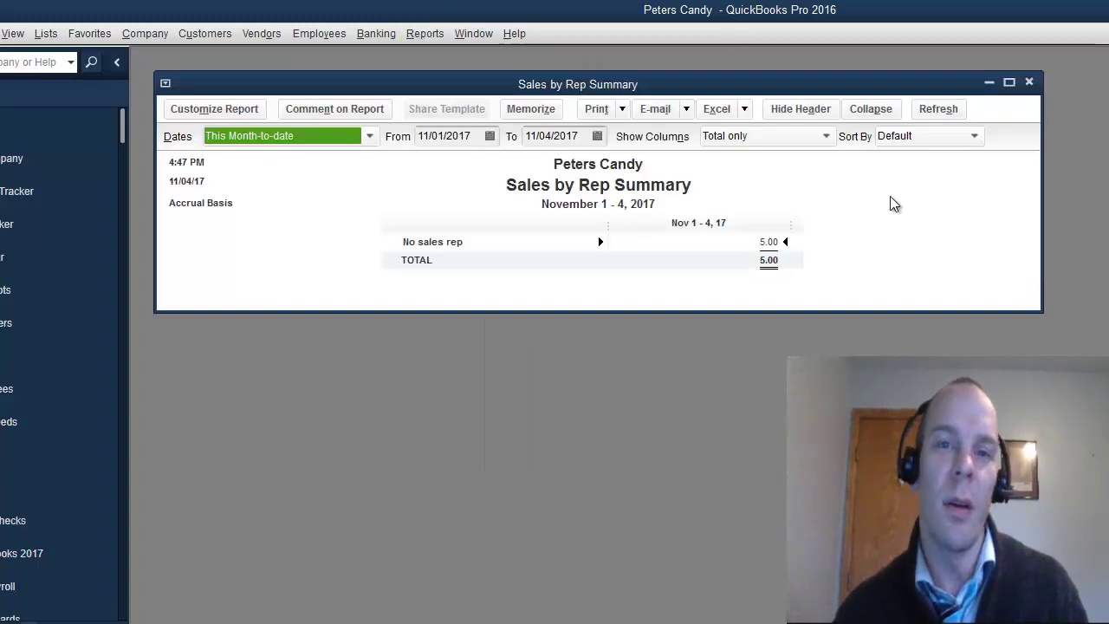